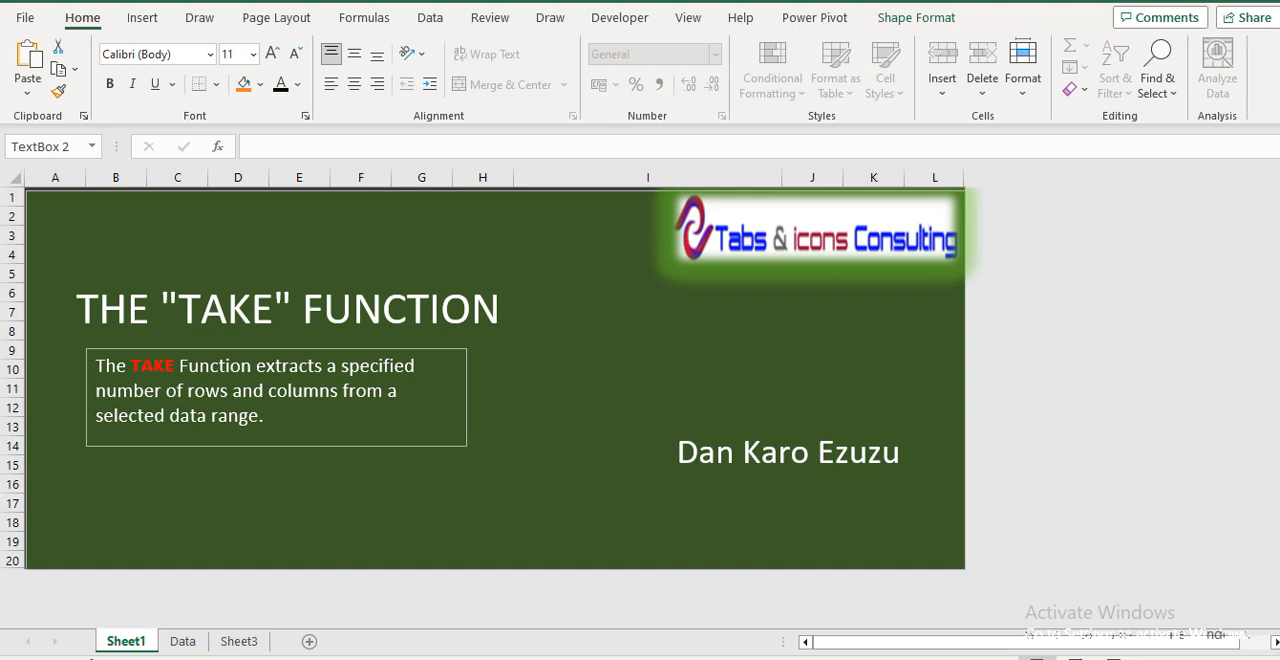
Switch to the Data worksheet with the branch sales list
click(187, 643)
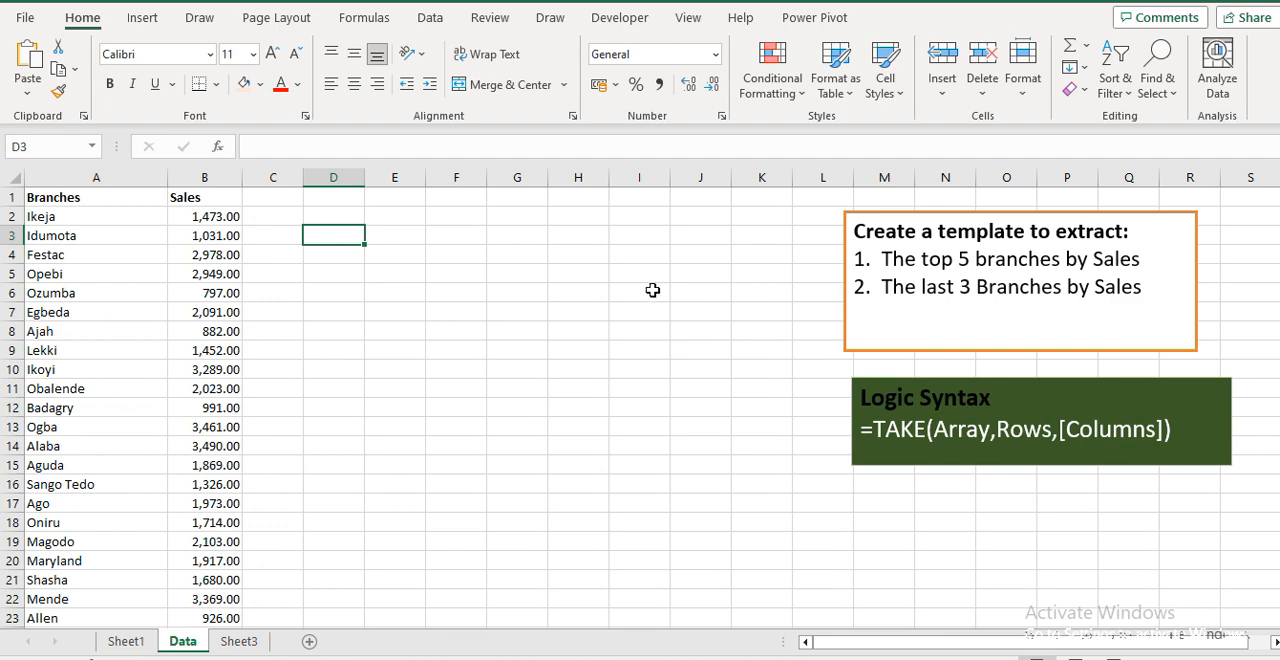
click(830, 217)
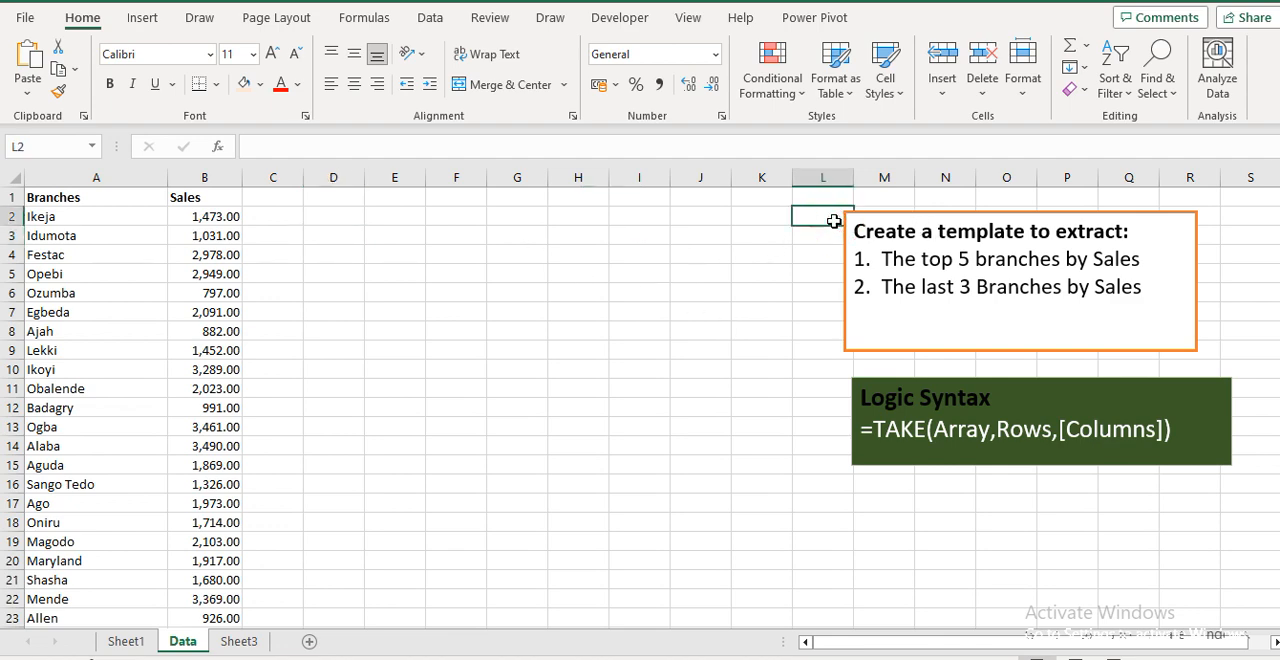
click(668, 316)
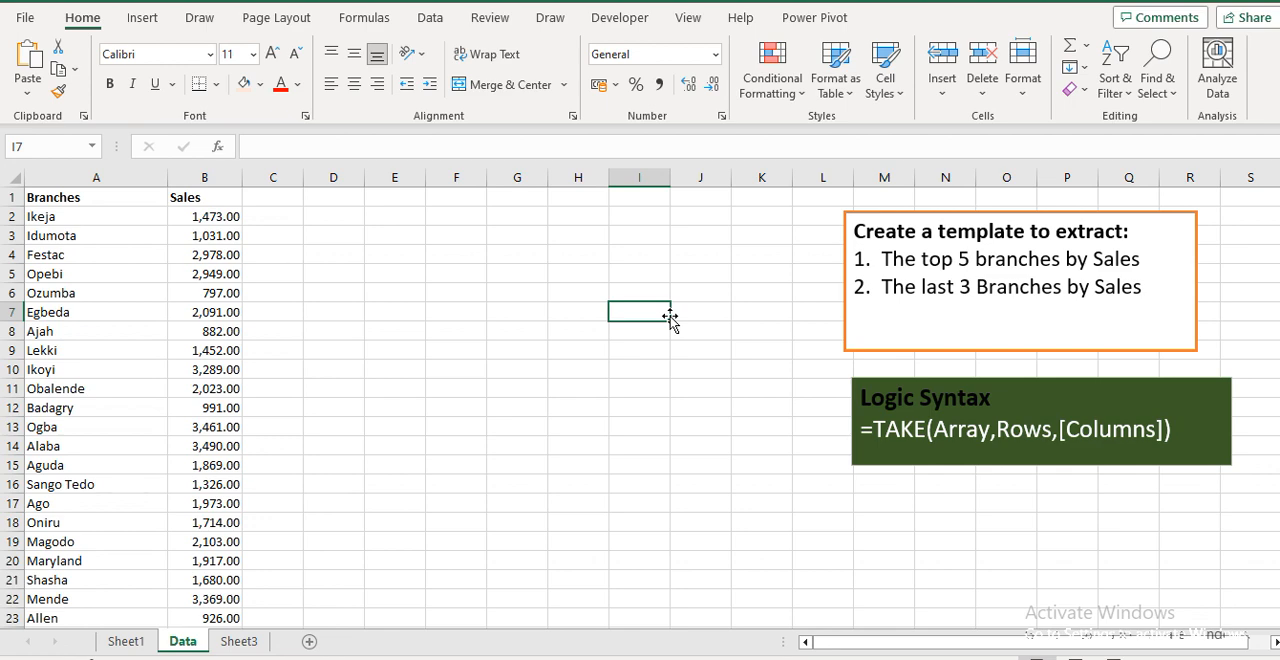
click(340, 216)
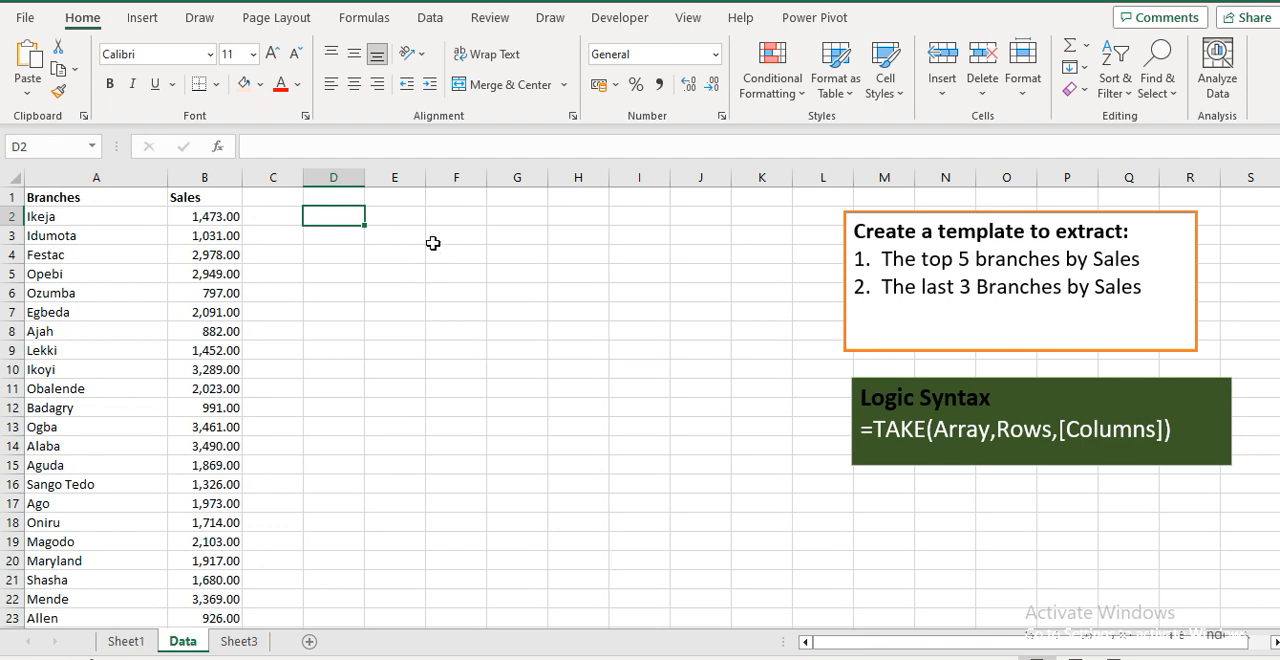
In F2, enter =TAKE(A2:B38,5,2) to extract the first 5 rows and 2 columns of the branch data
click(432, 212)
text(=tak)
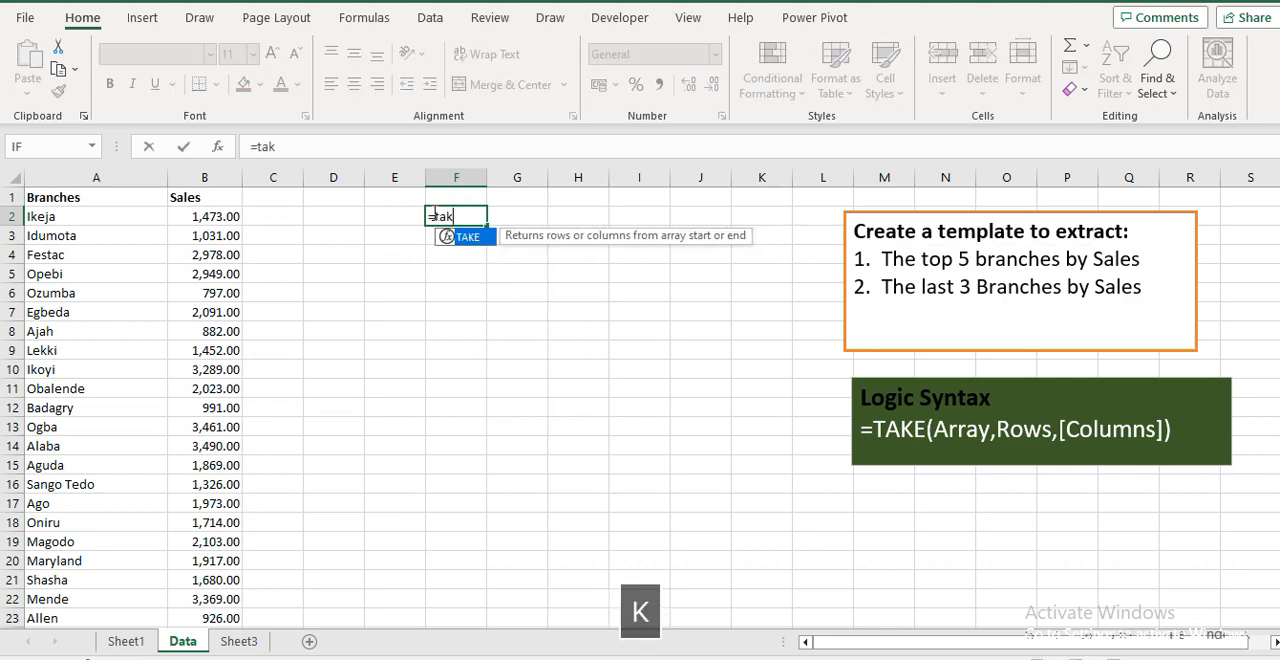
key(Tab)
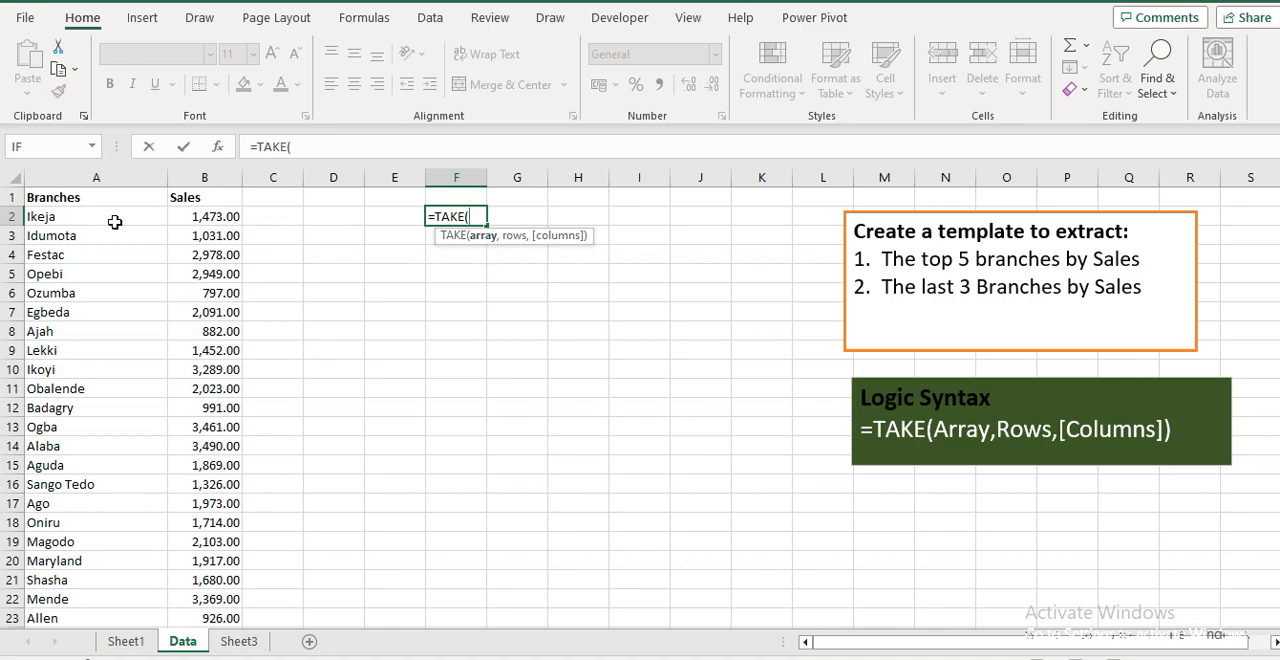
click(62, 217)
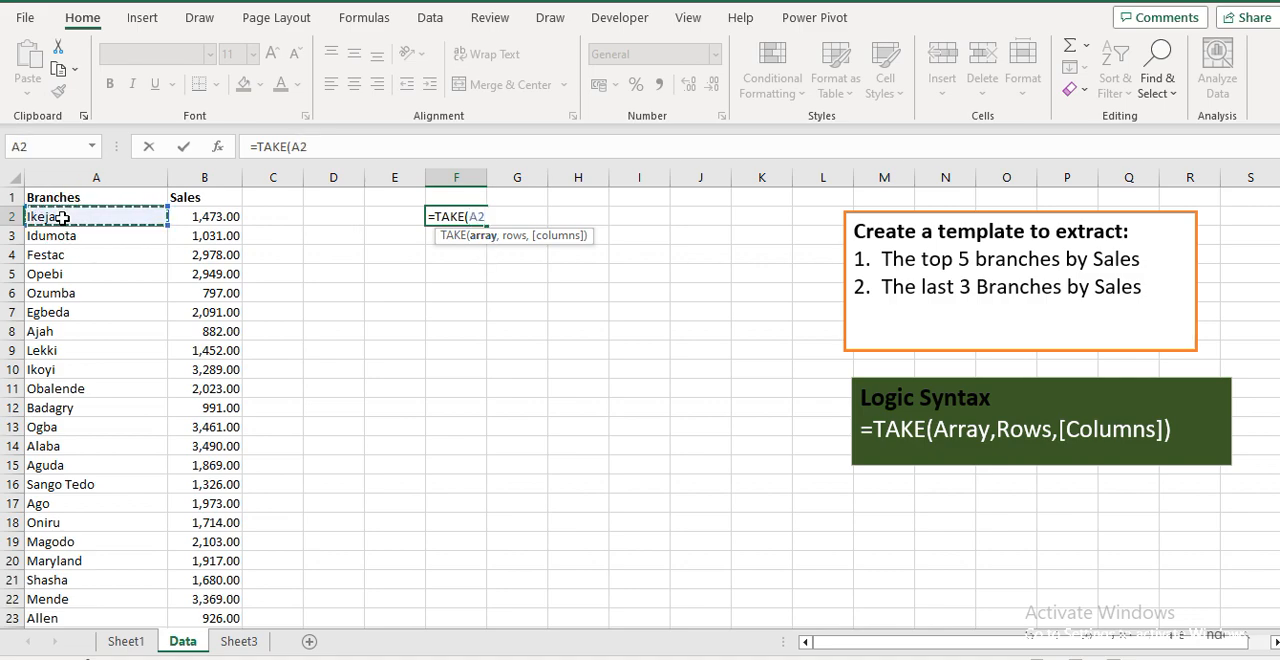
key(shift+Right)
key(ctrl+shift+Down)
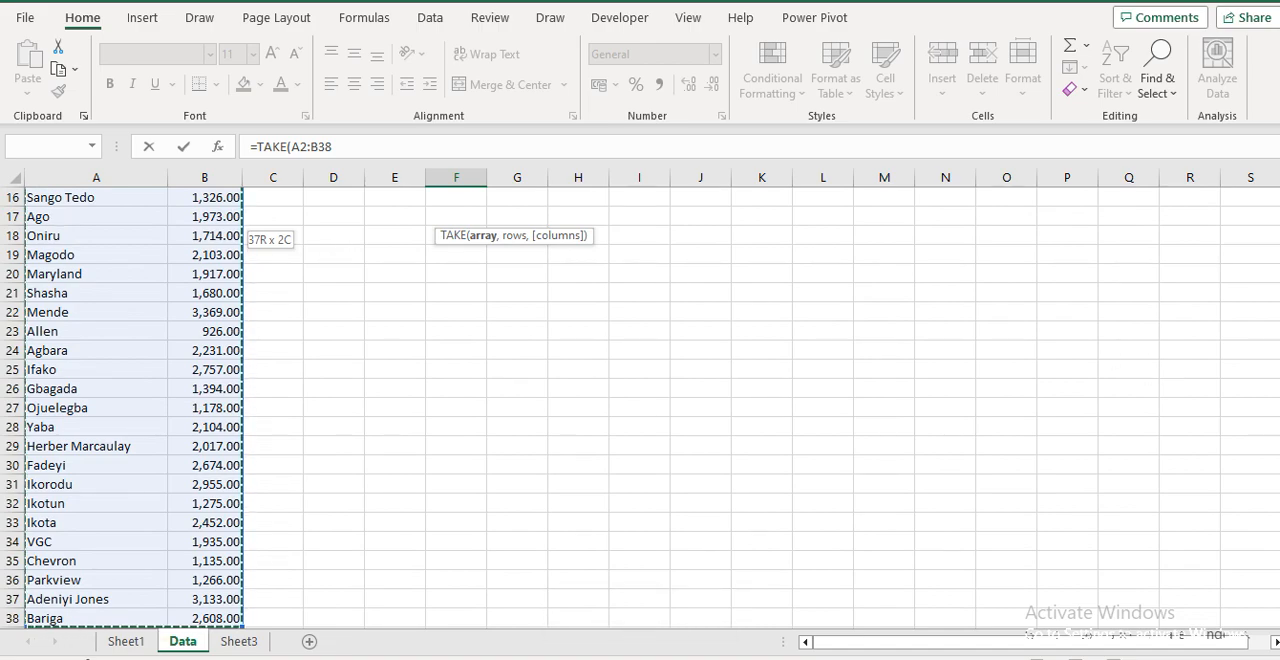
scroll(1253, 382, up, 5)
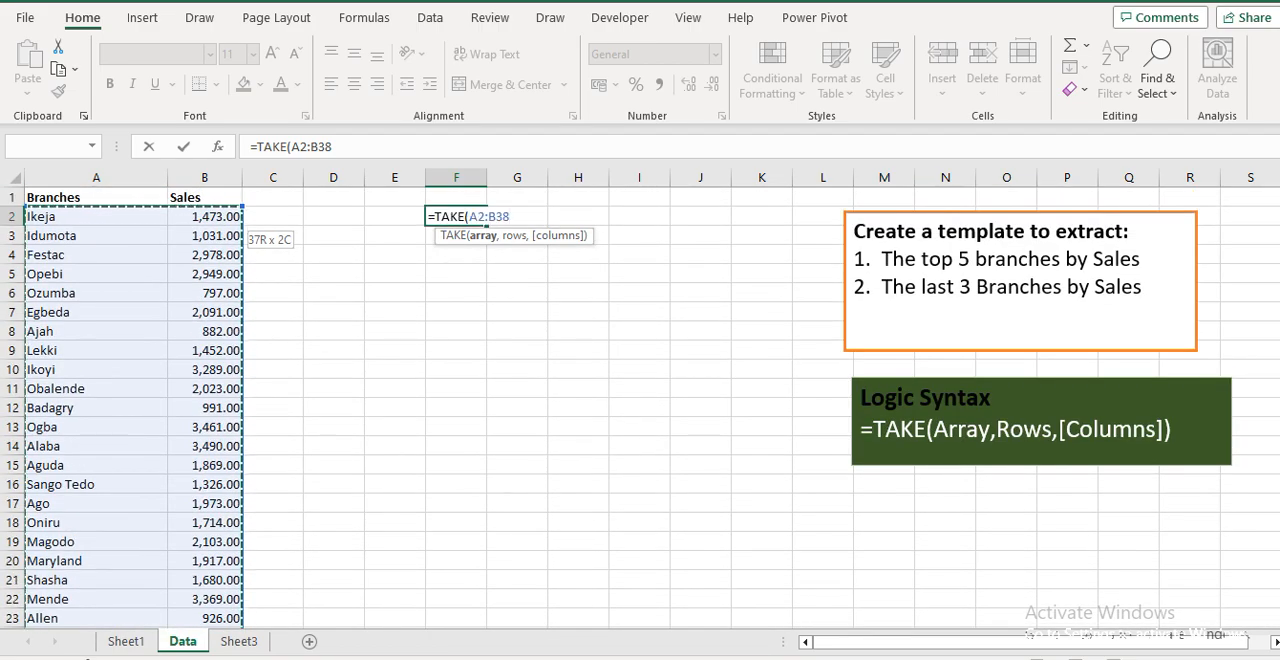
text(,)
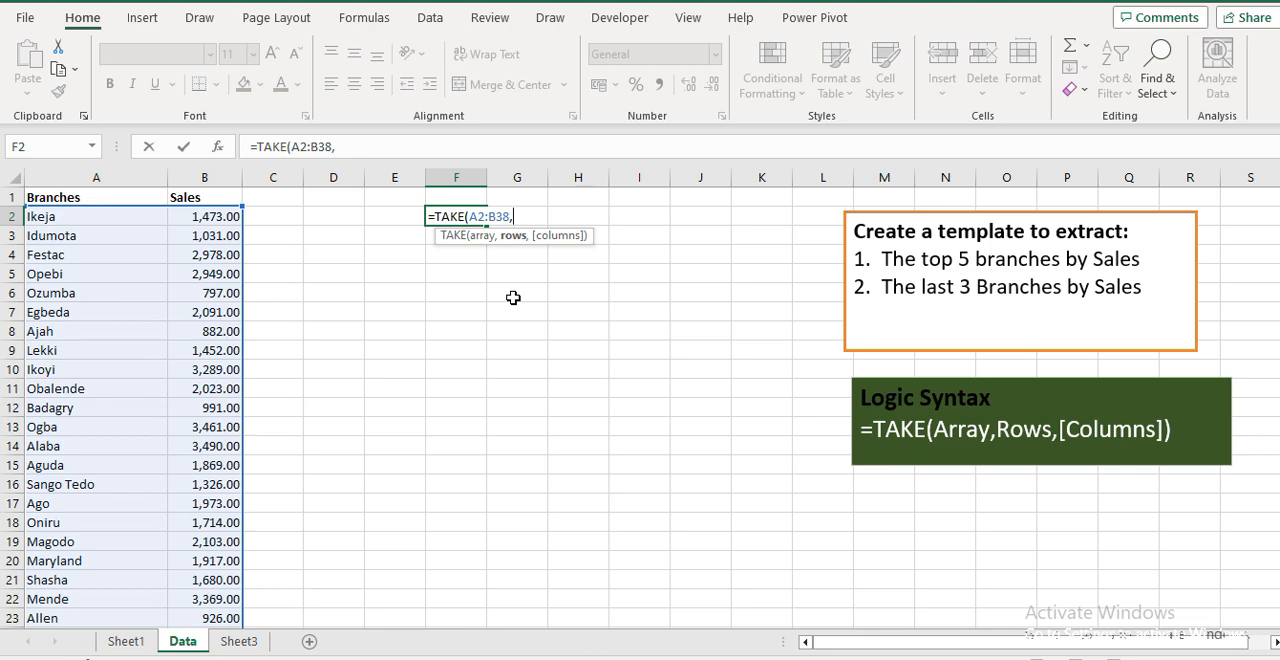
text(5,)
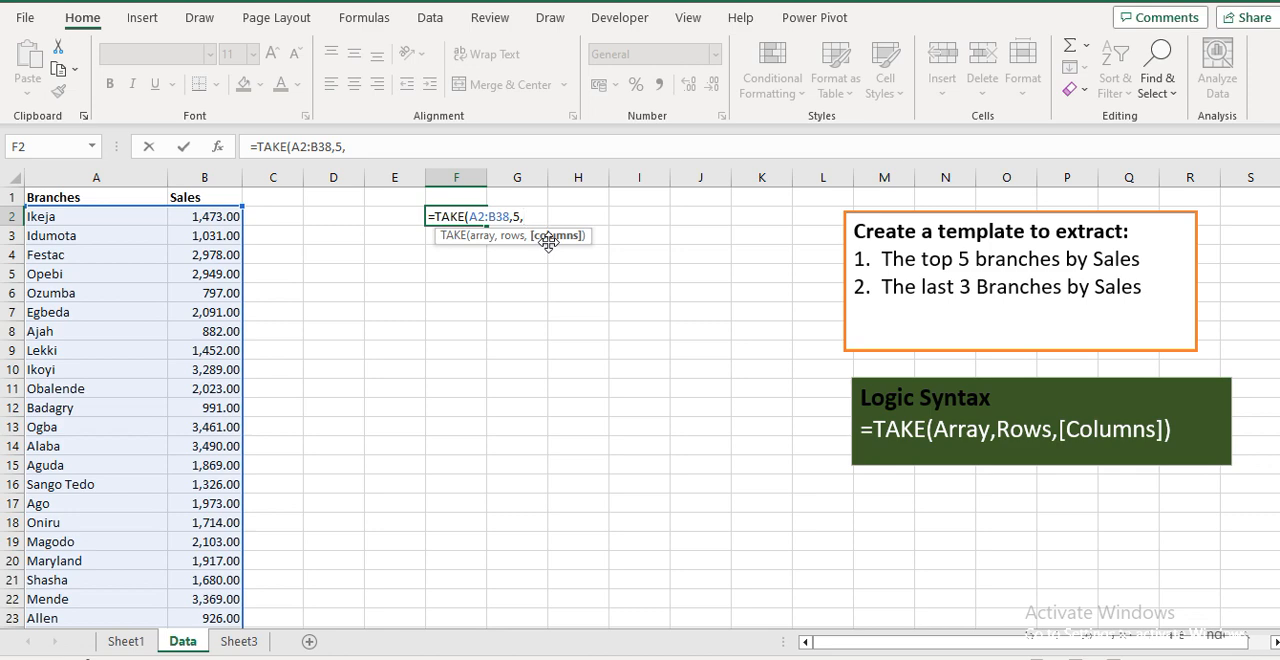
text(2)
key(Return)
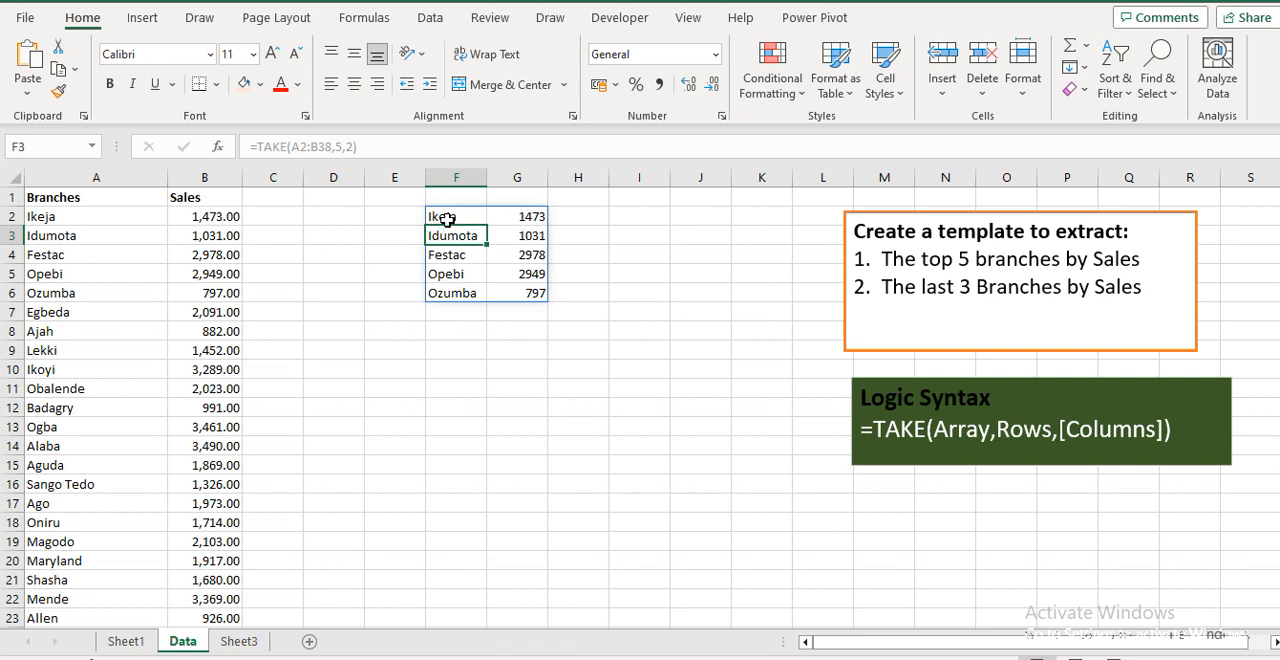
Compare the extracted rows with the first rows of the source branch list
click(95, 222)
key(Down)
key(Down)
key(Down)
key(Down)
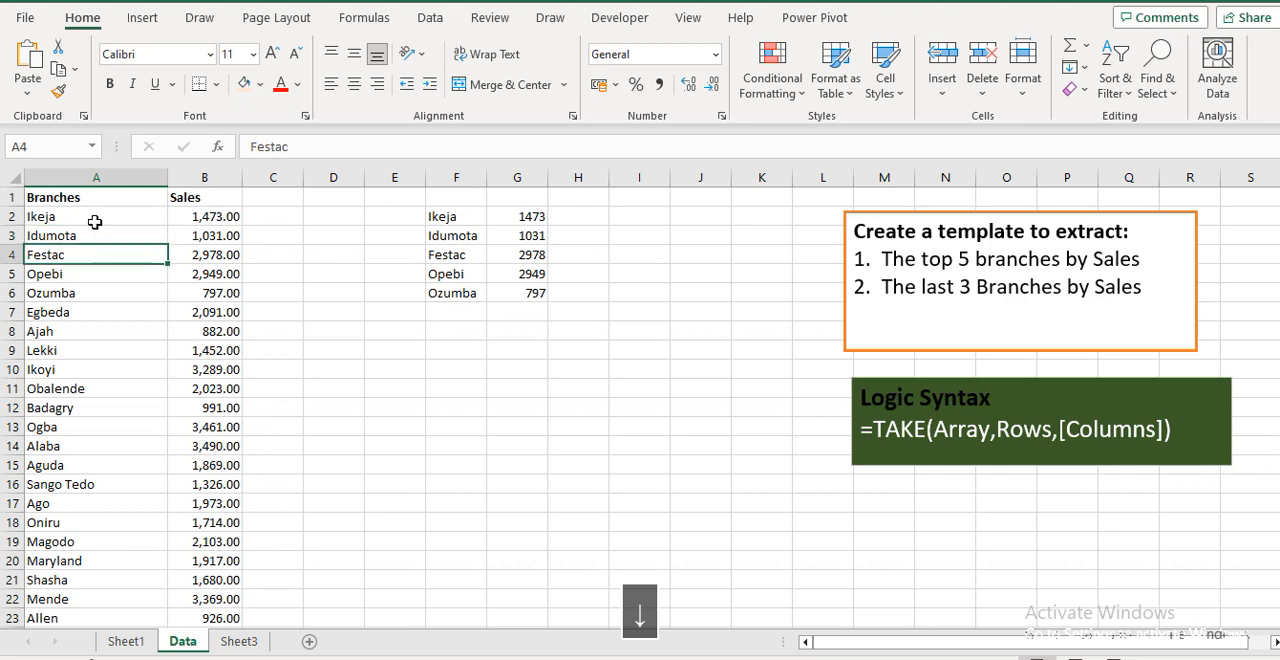
key(Right)
key(Right)
key(Right)
key(Right)
key(Right)
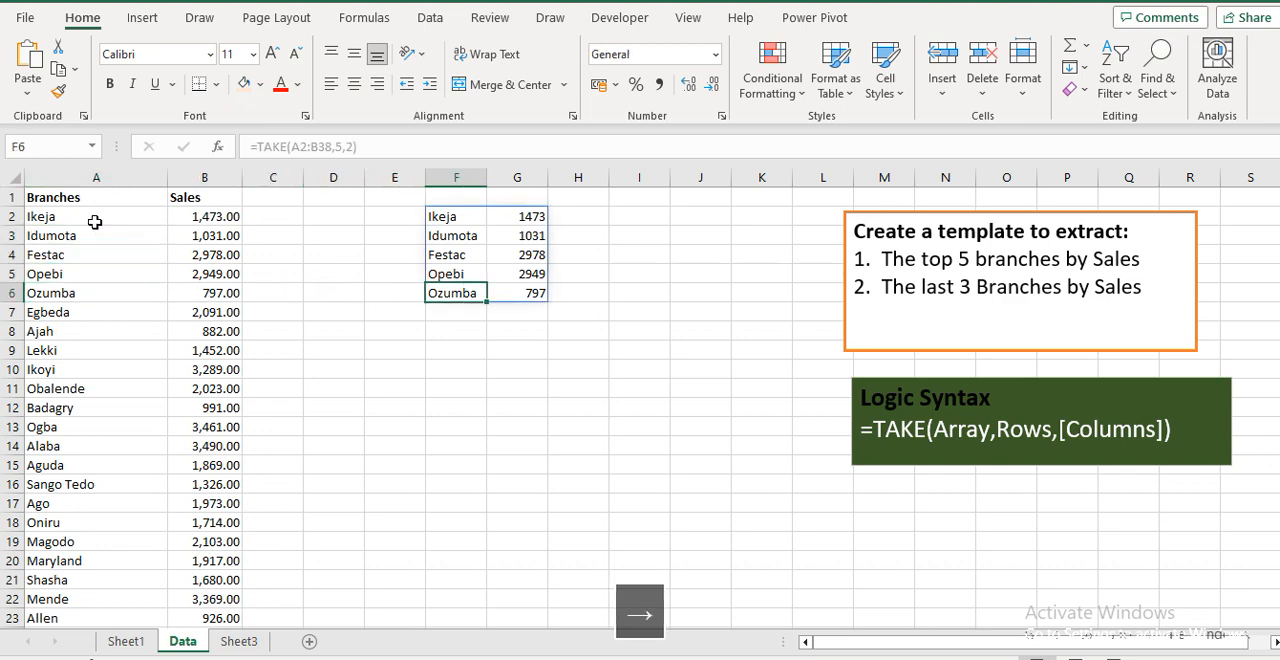
key(Up)
key(Up)
key(Up)
key(Up)
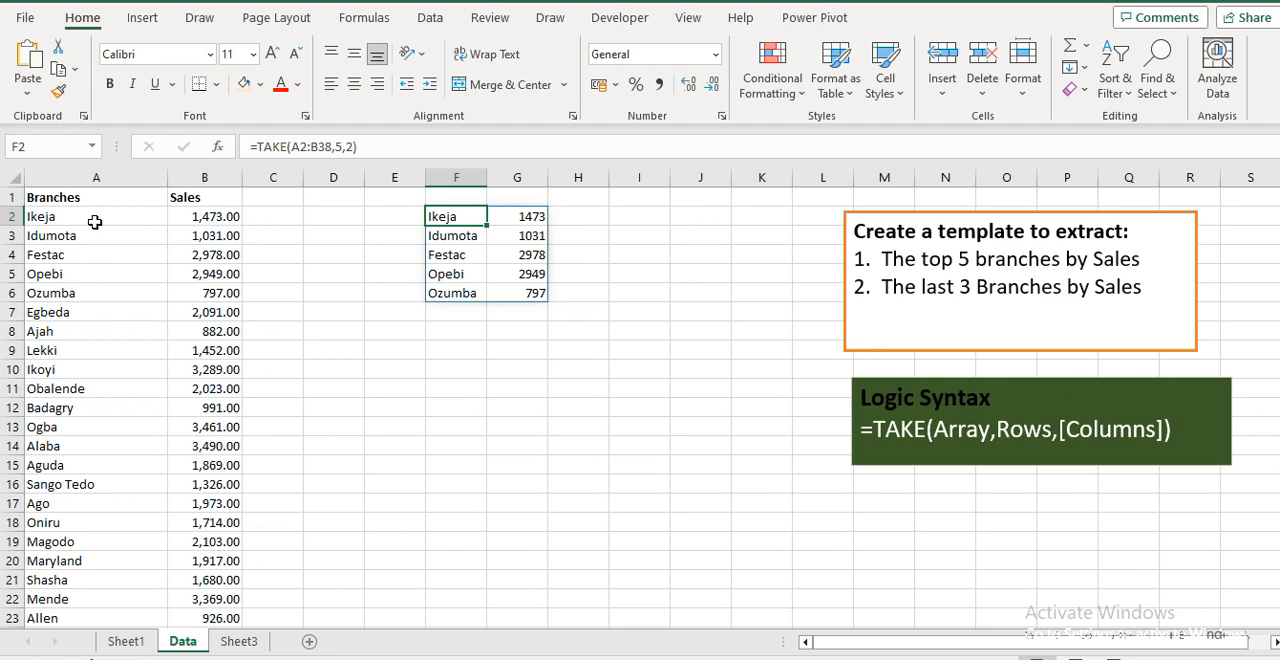
Edit the TAKE formula's rows argument to -3 to return the last 3 branches
click(343, 147)
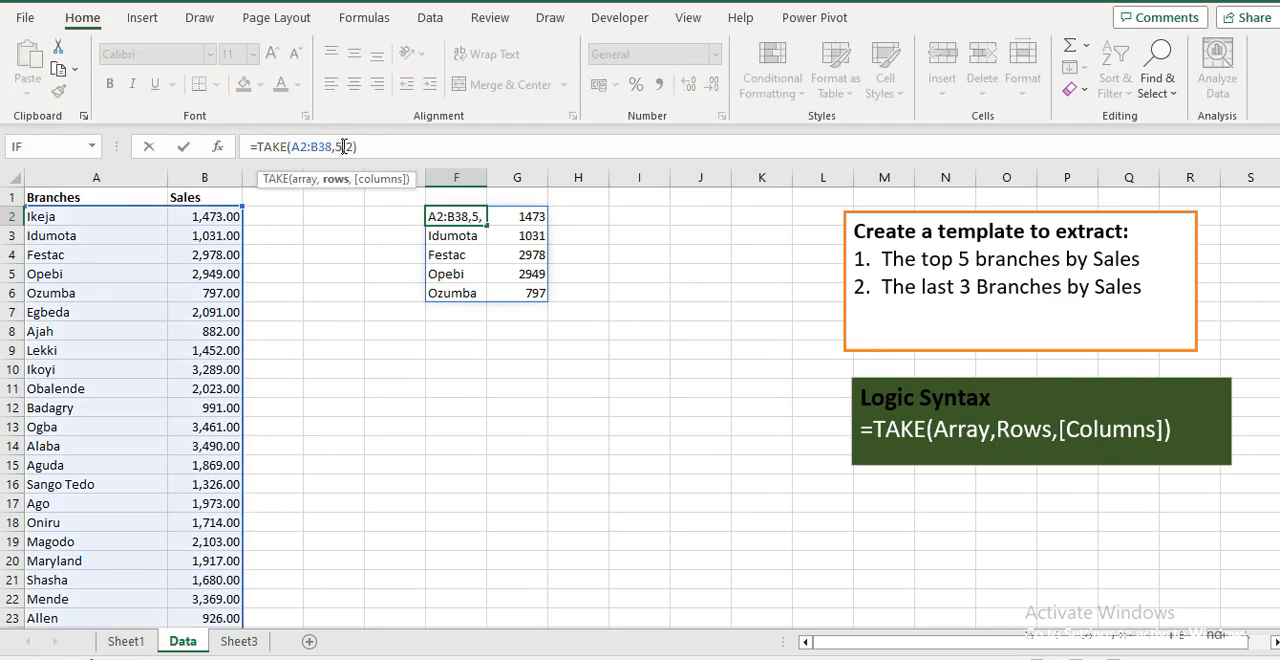
key(BackSpace)
text(-)
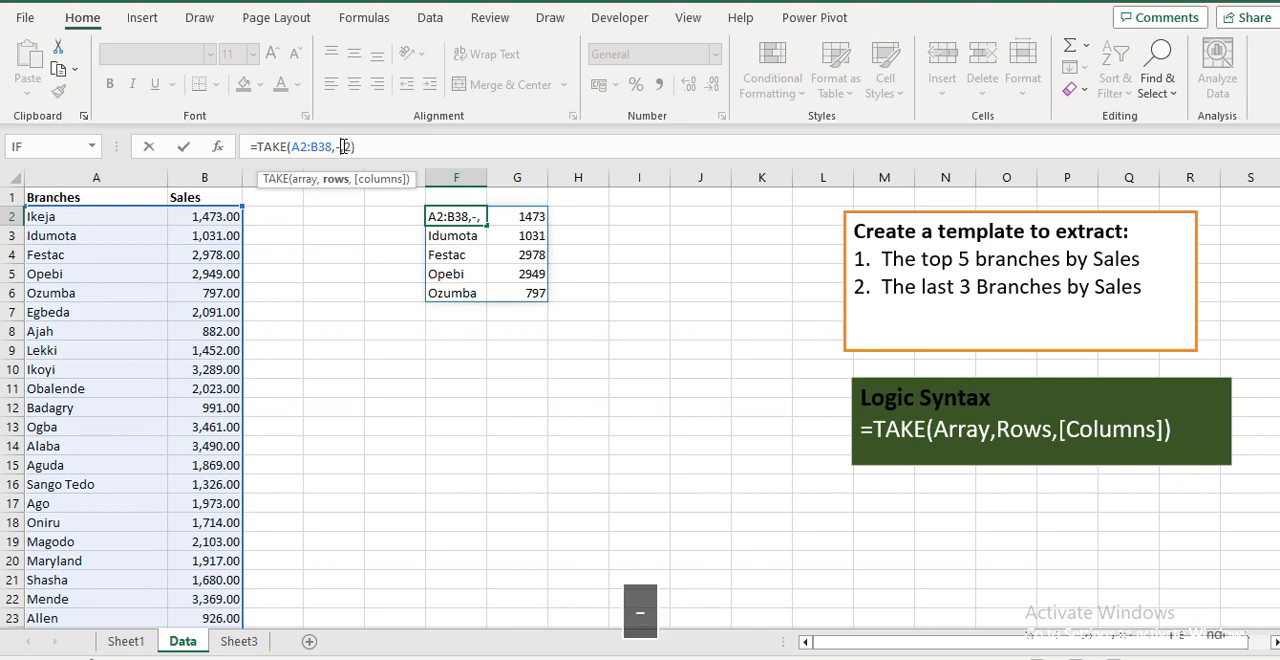
text(3)
key(Return)
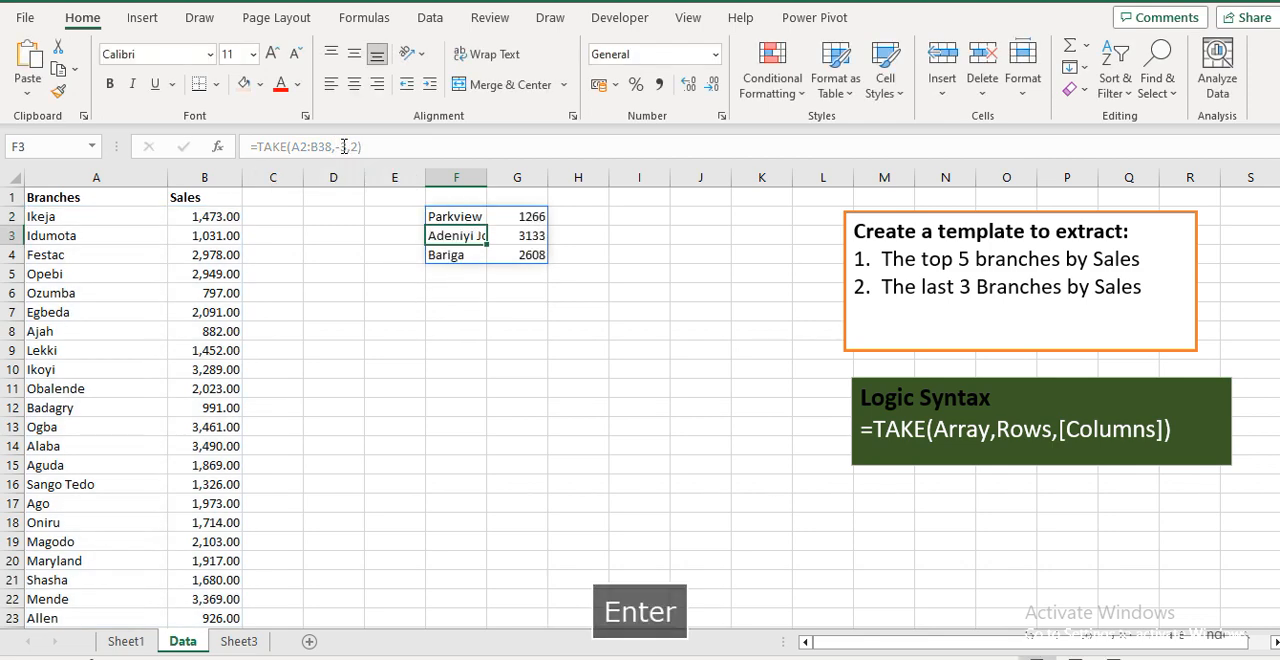
Check the bottom of the branch list against the extracted last three rows
click(76, 362)
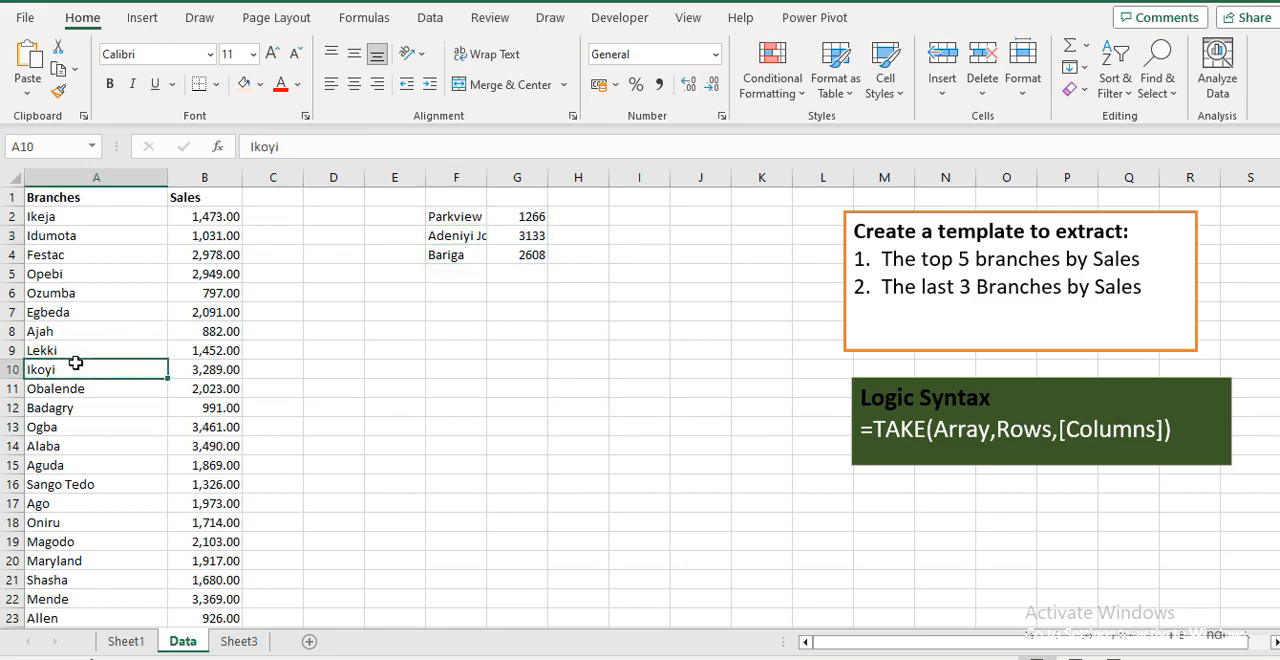
key(ctrl+Down)
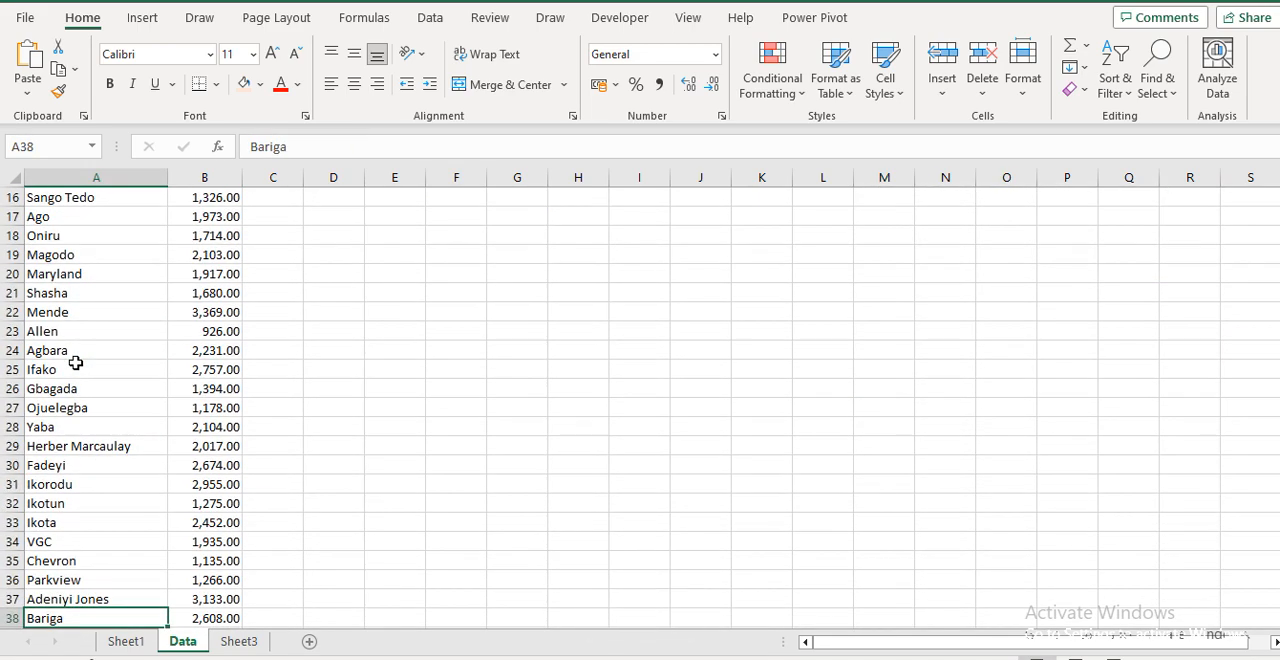
key(ctrl+Up)
key(Right)
key(Right)
key(Right)
key(Right)
key(Right)
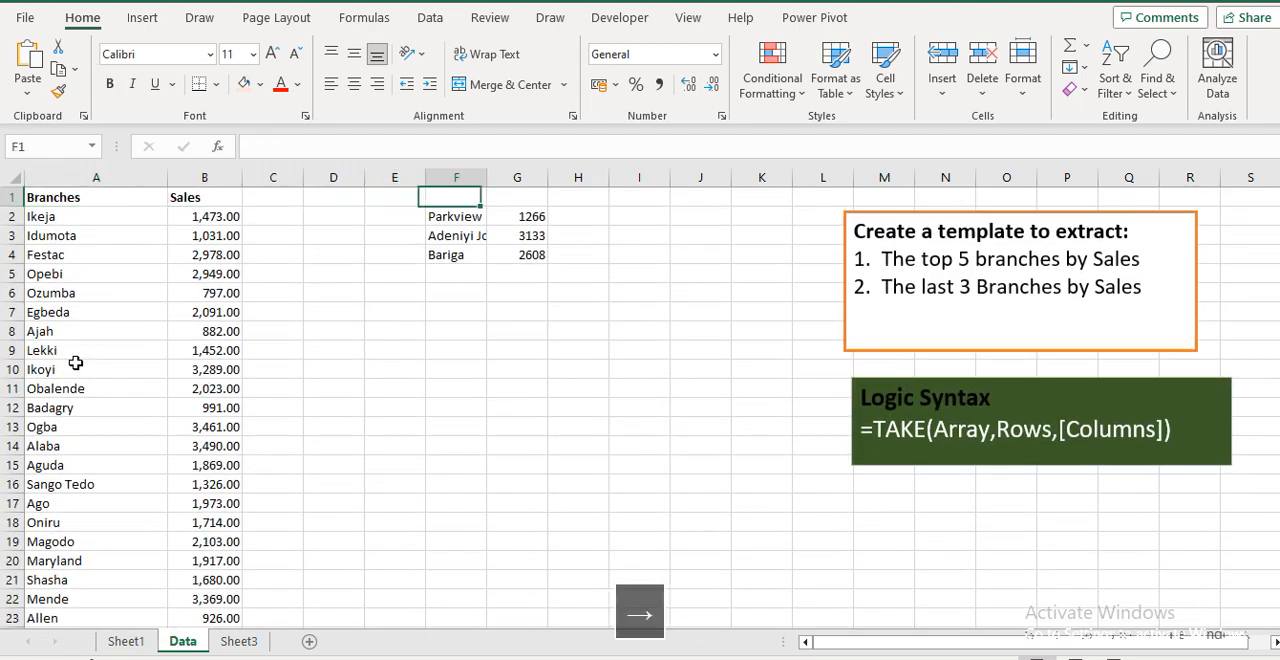
key(Up)
key(Down)
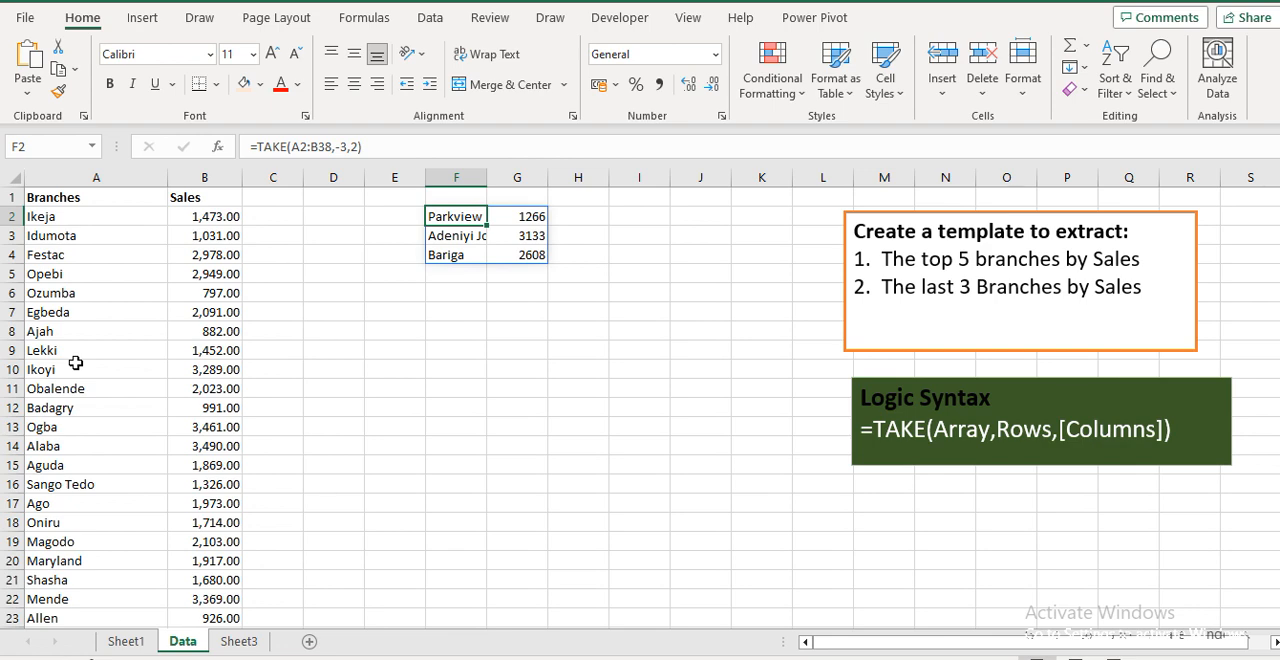
key(Down)
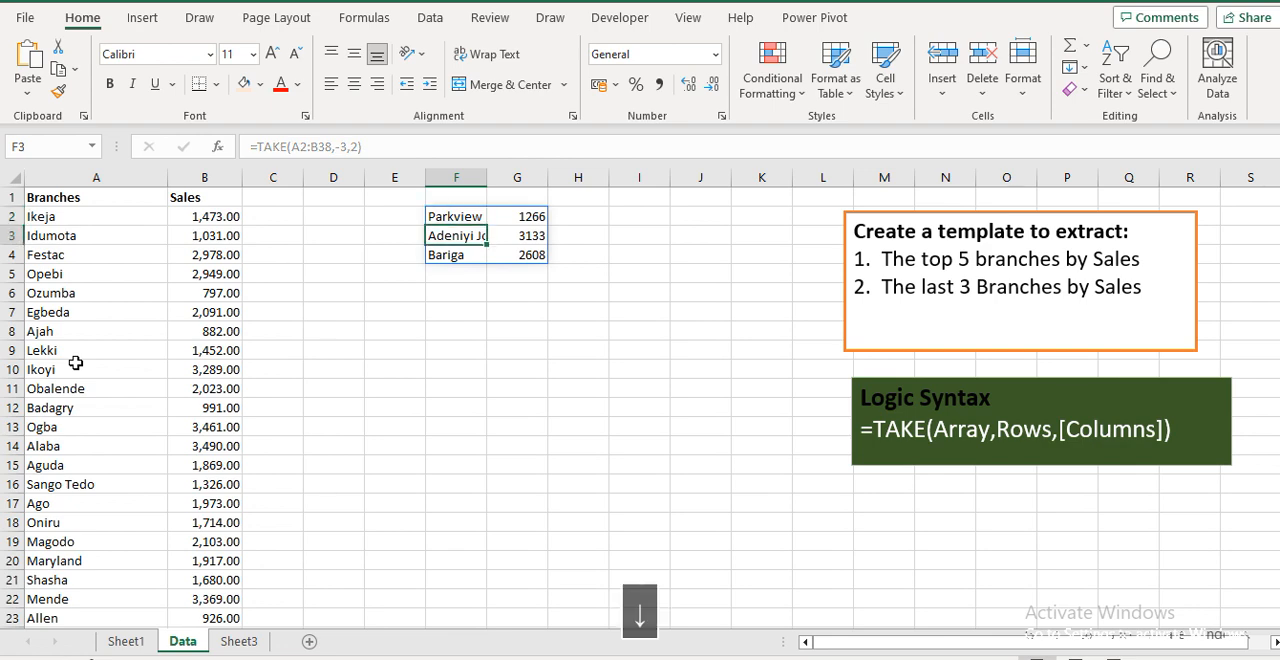
Clear the TAKE results from F1:G5
key(Up)
key(Up)
key(shift+Down)
key(shift+Down)
key(shift+Down)
key(shift+Down)
key(shift+Right)
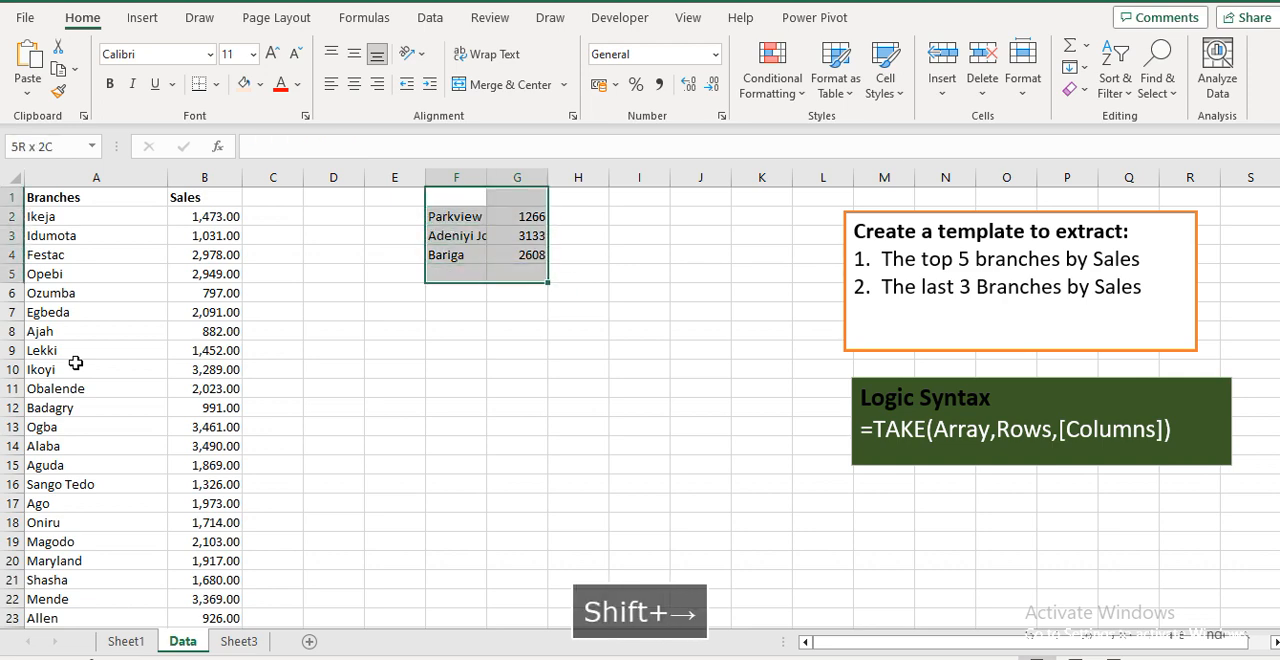
key(Delete)
key(Down)
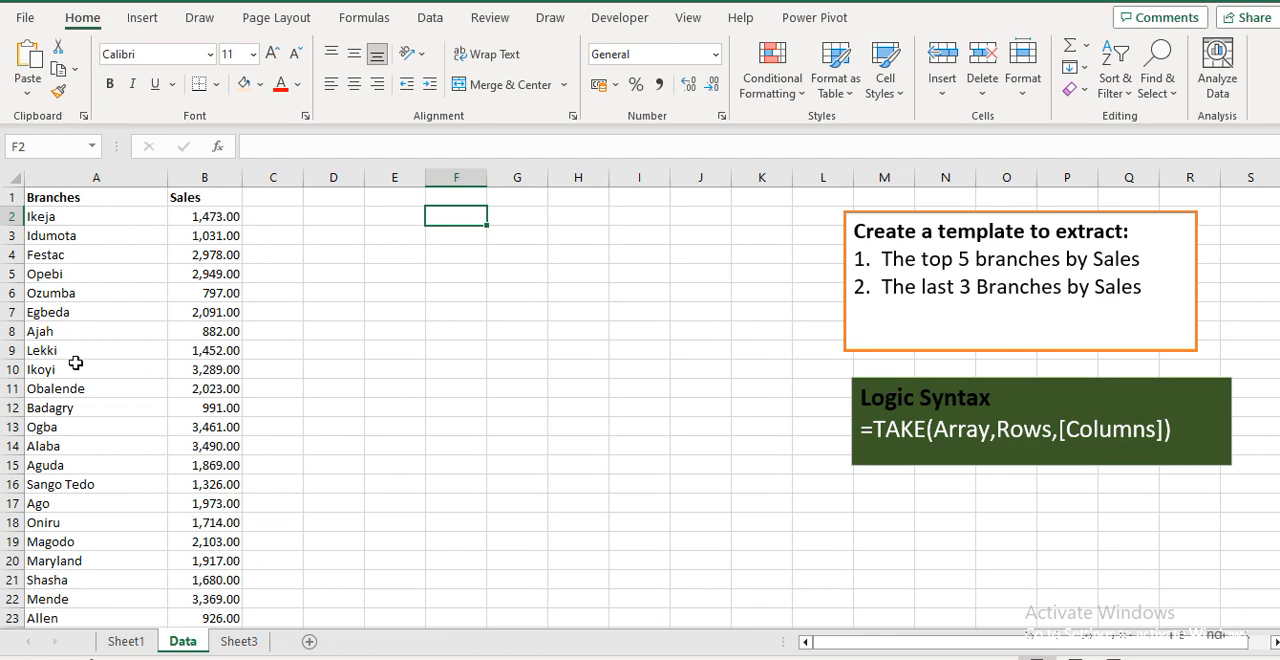
text(=sort)
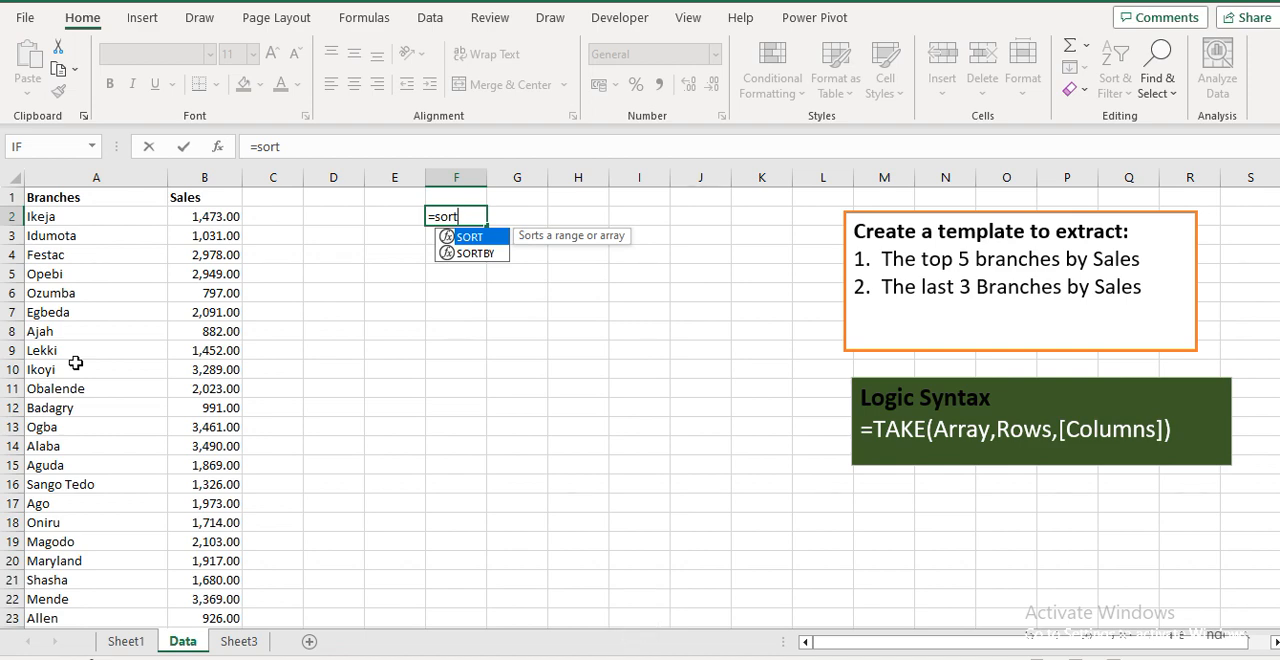
key(Tab)
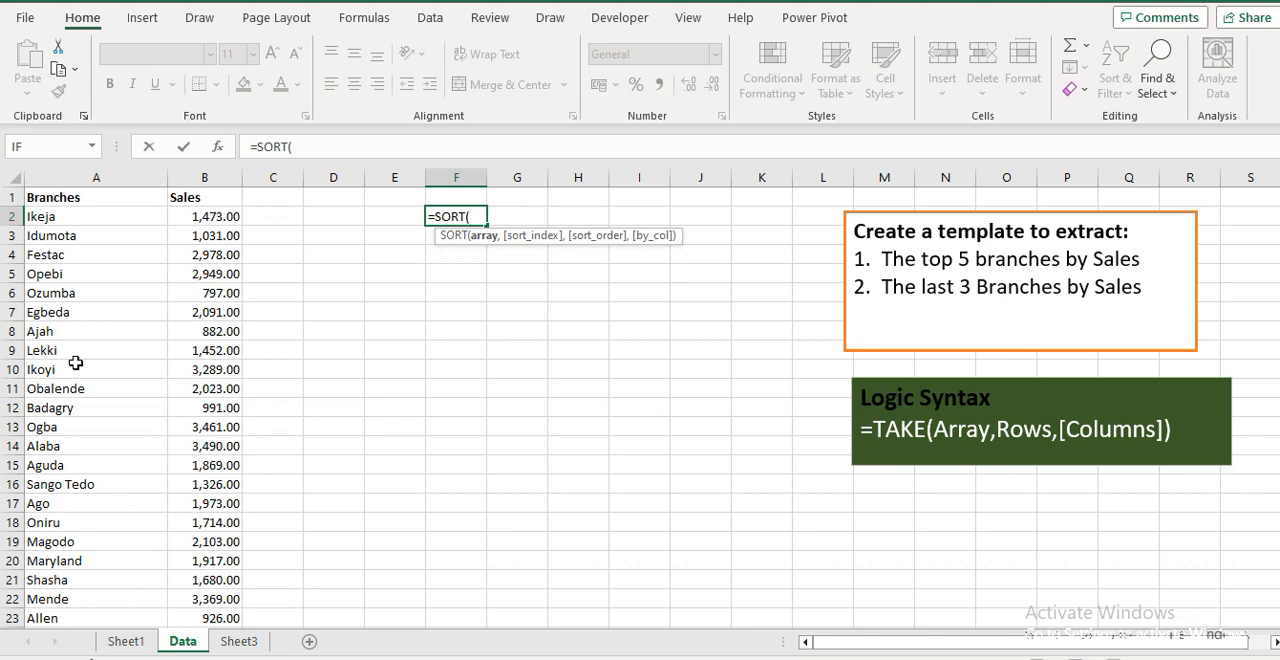
key(Escape)
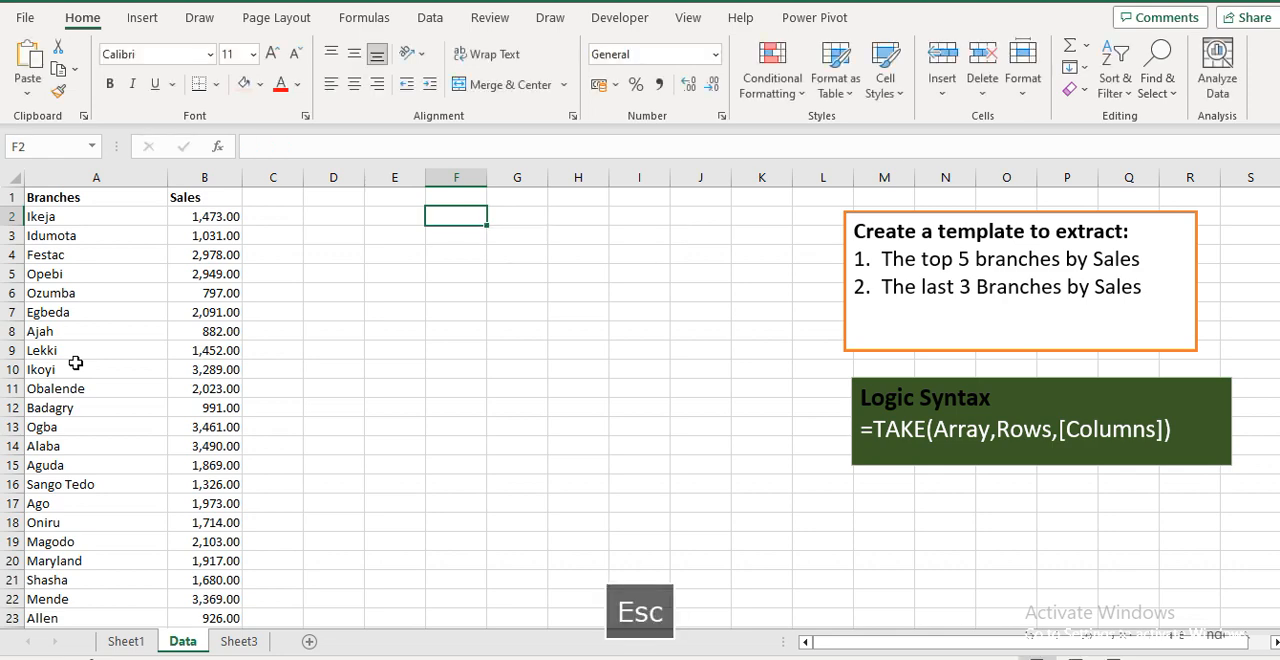
Start a TAKE formula in F2 that wraps SORTBY over A2:B38, sorting by the sales range B2:B38
text(=take)
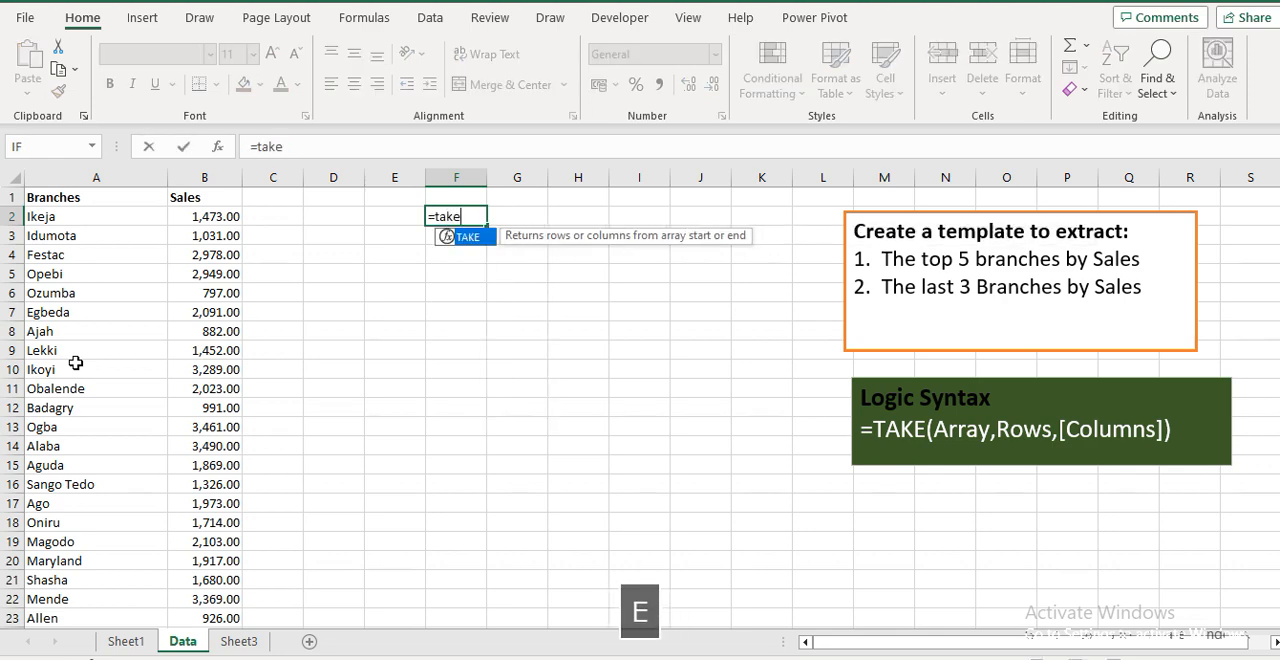
key(Tab)
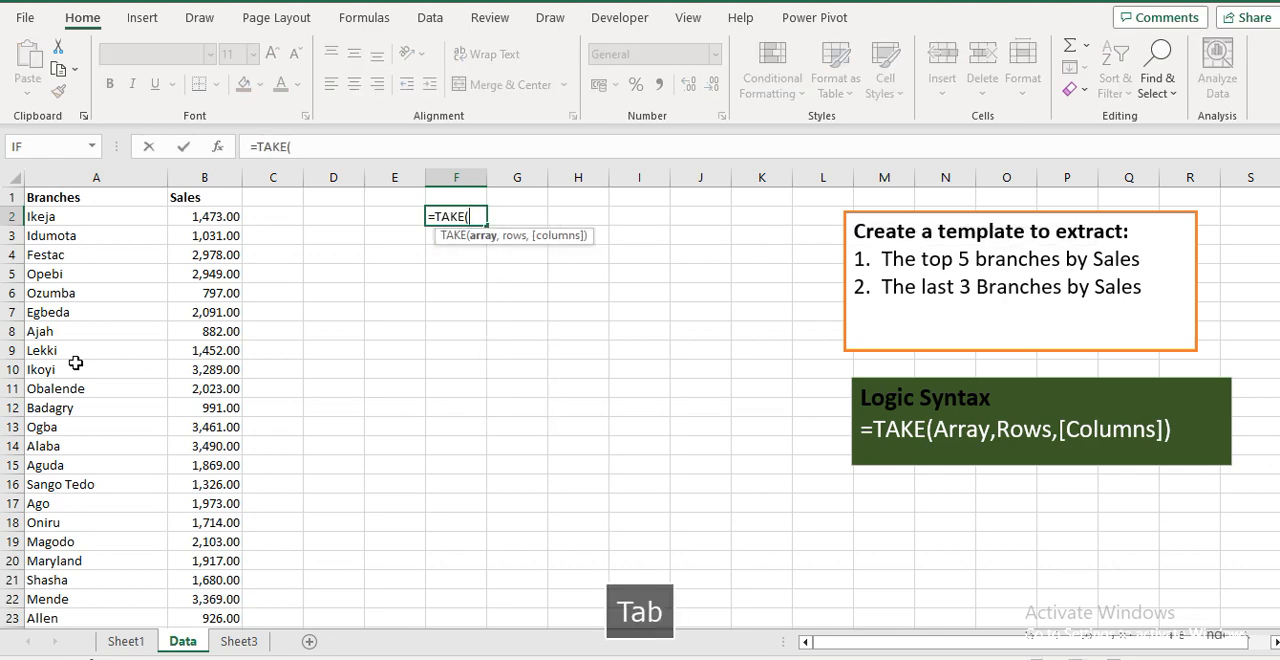
text(sortb)
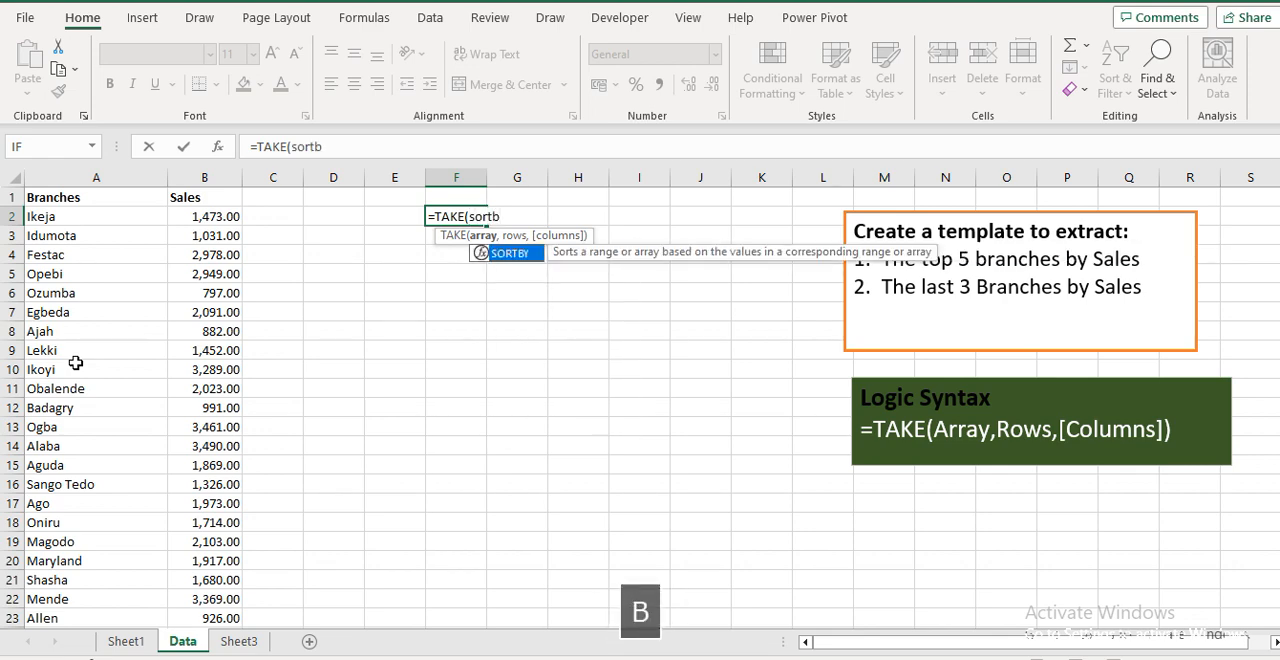
key(Tab)
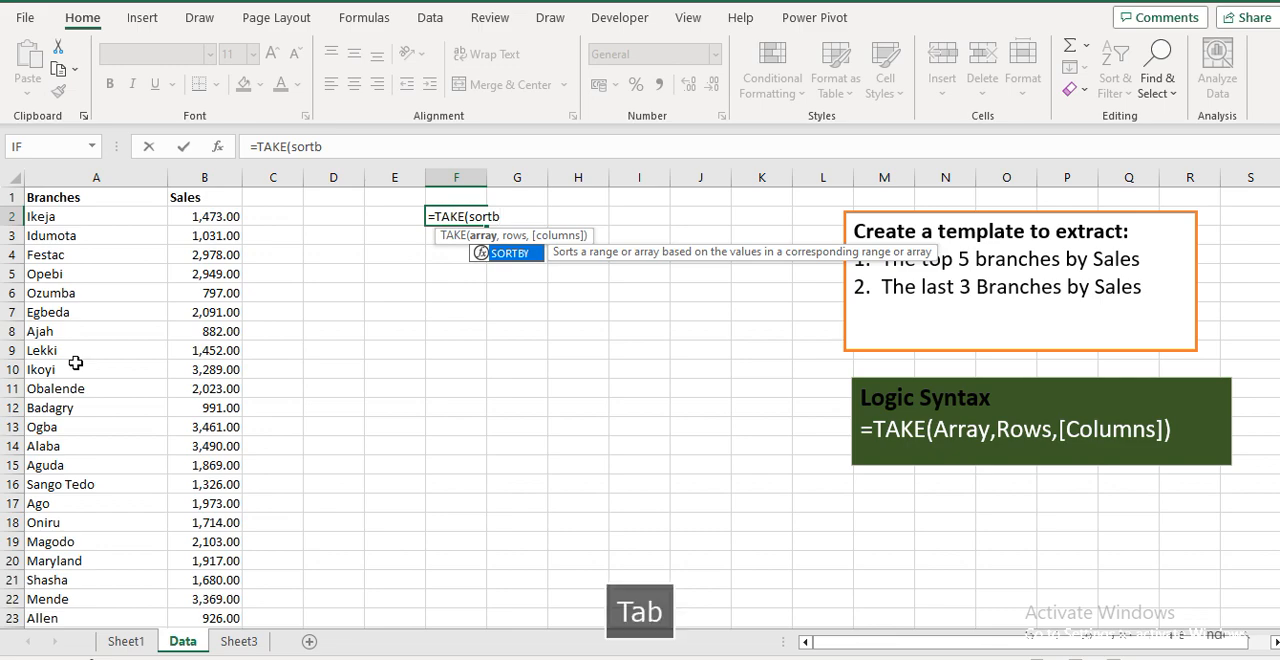
click(37, 216)
key(shift+Right)
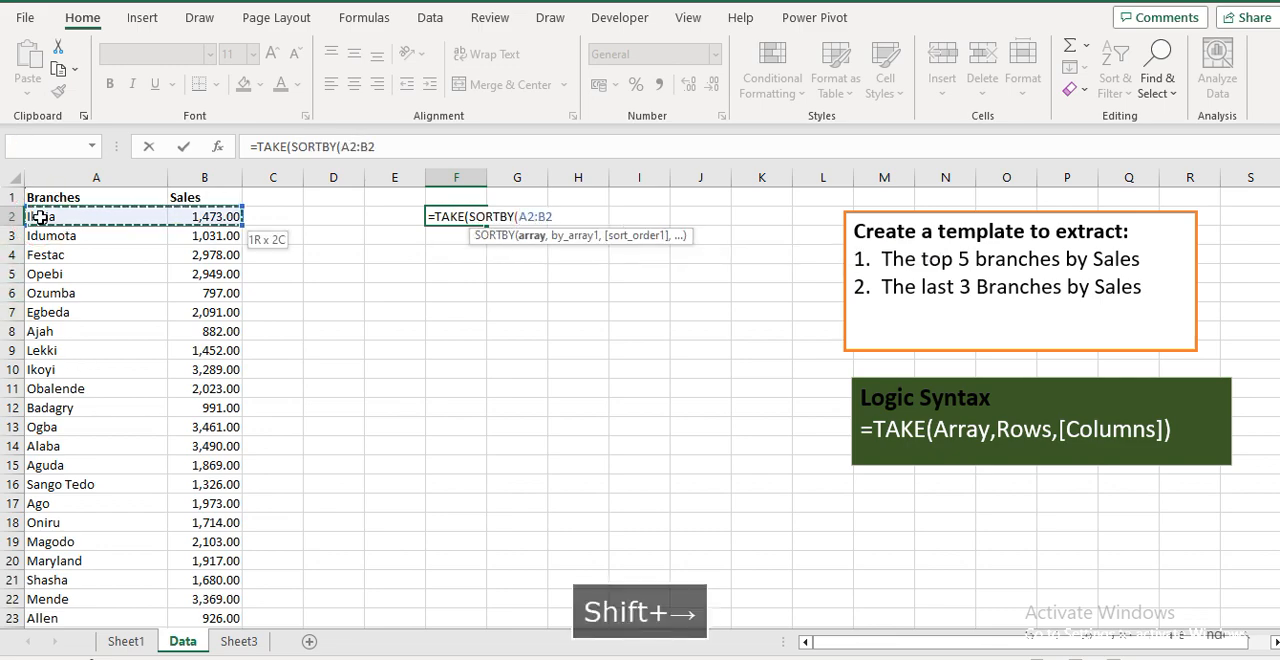
key(ctrl+shift+Down)
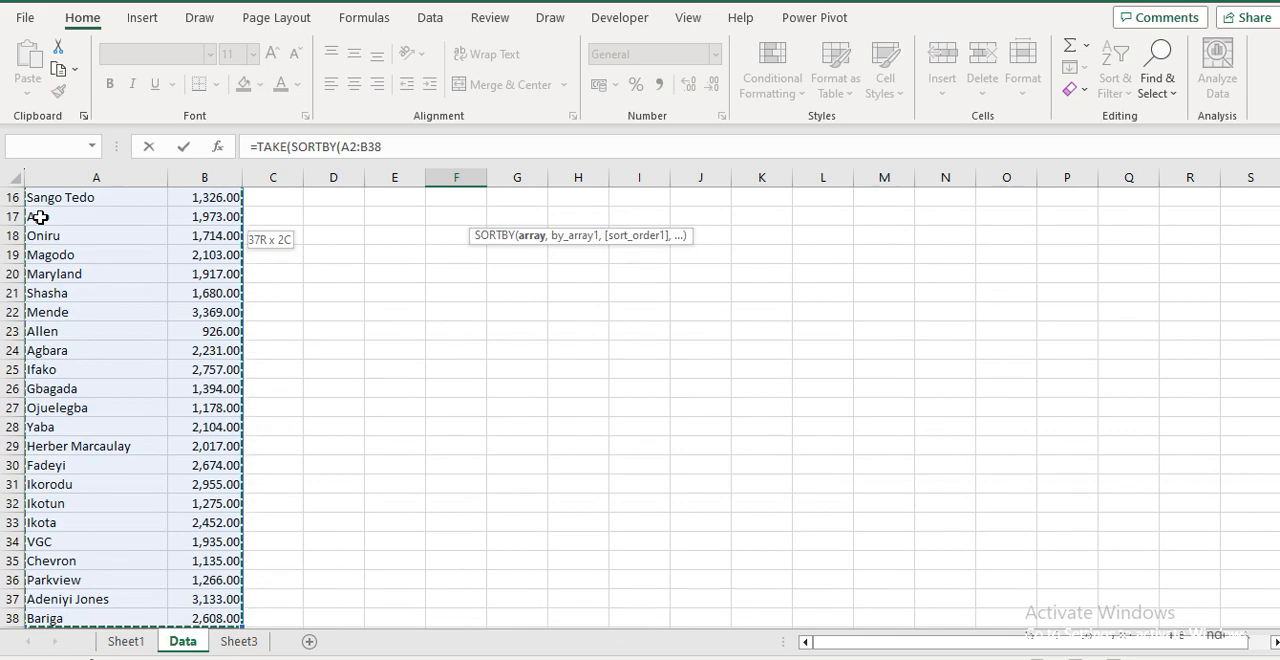
scroll(1248, 320, up, 5)
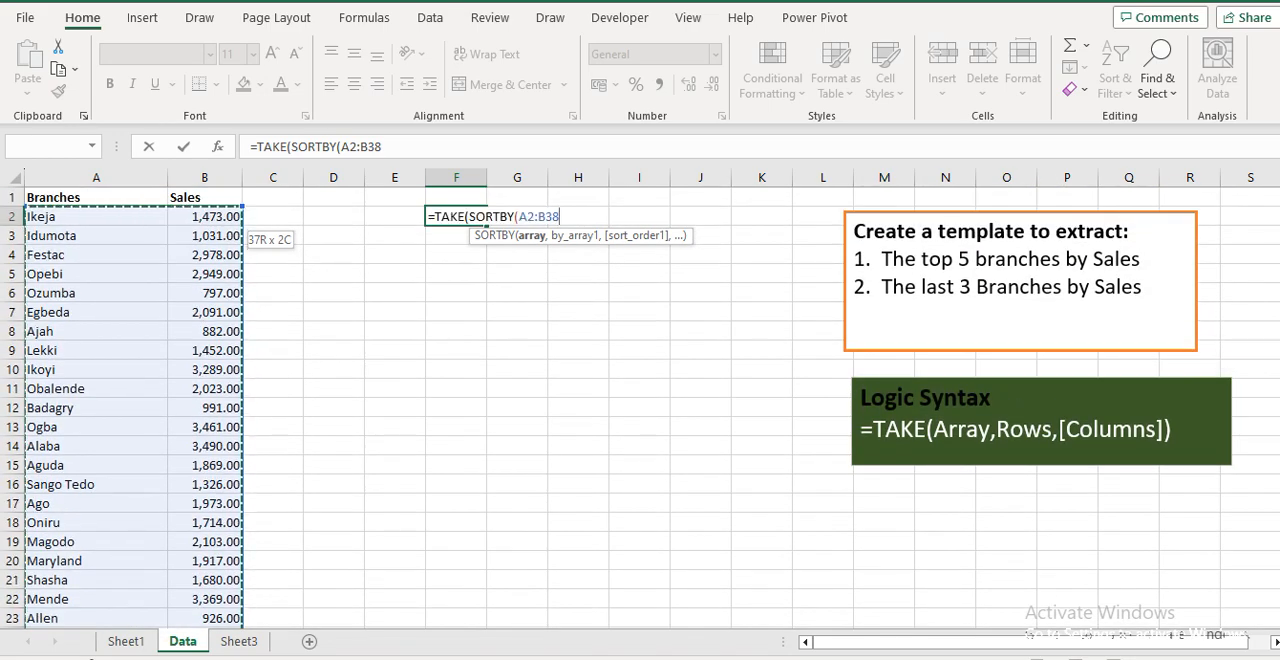
text(,)
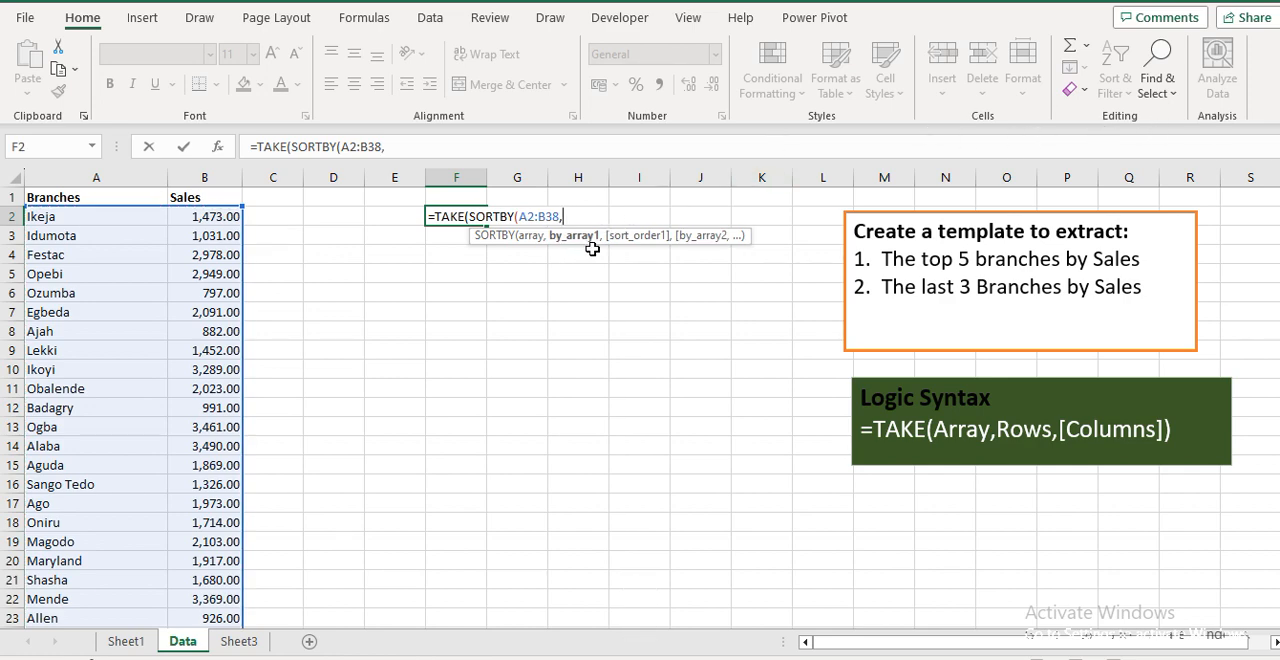
click(203, 217)
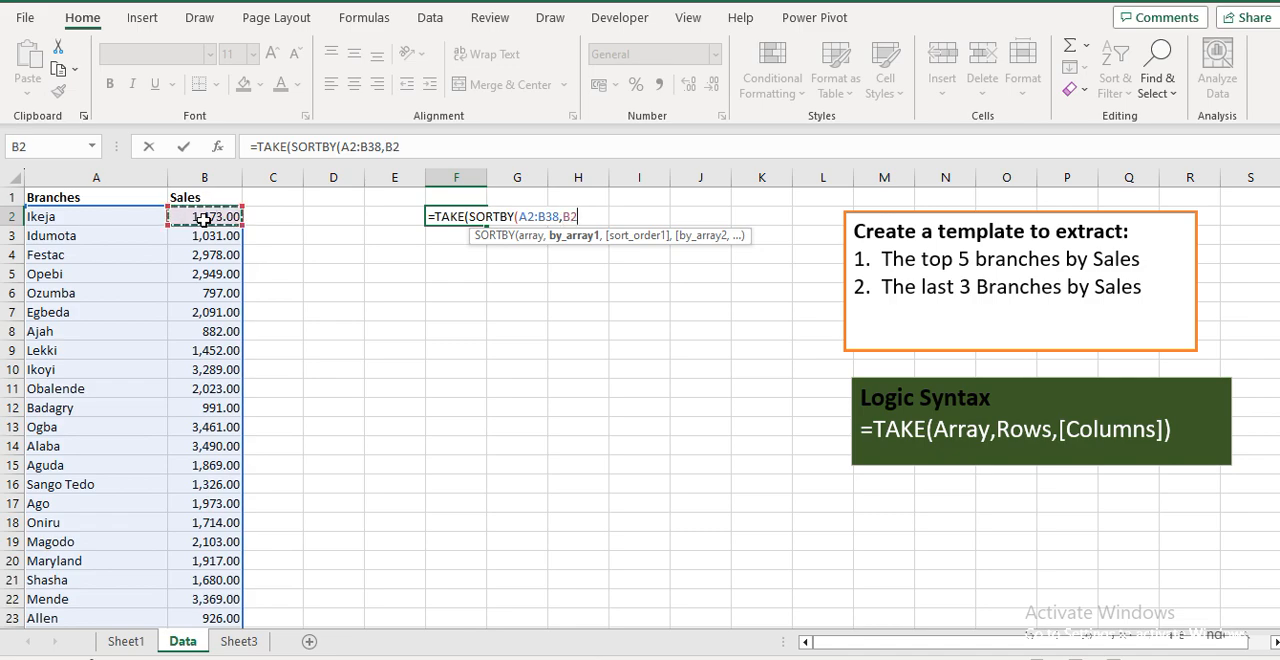
key(ctrl+shift+Down)
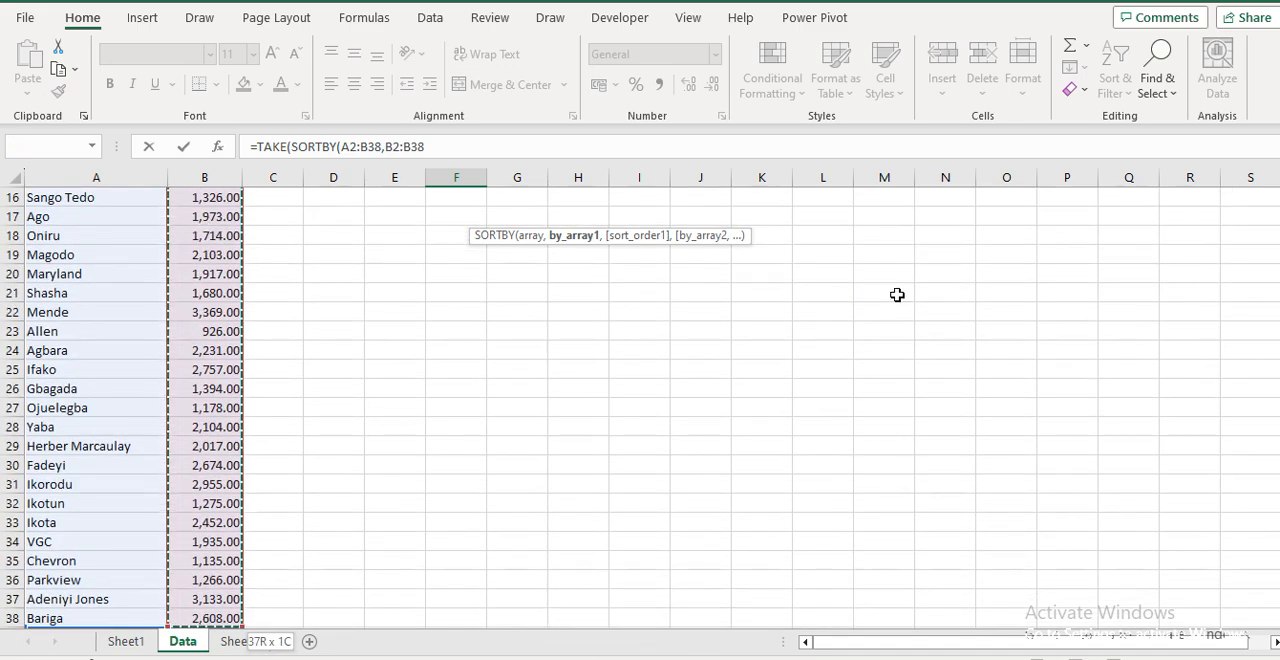
scroll(640, 400, up, 5)
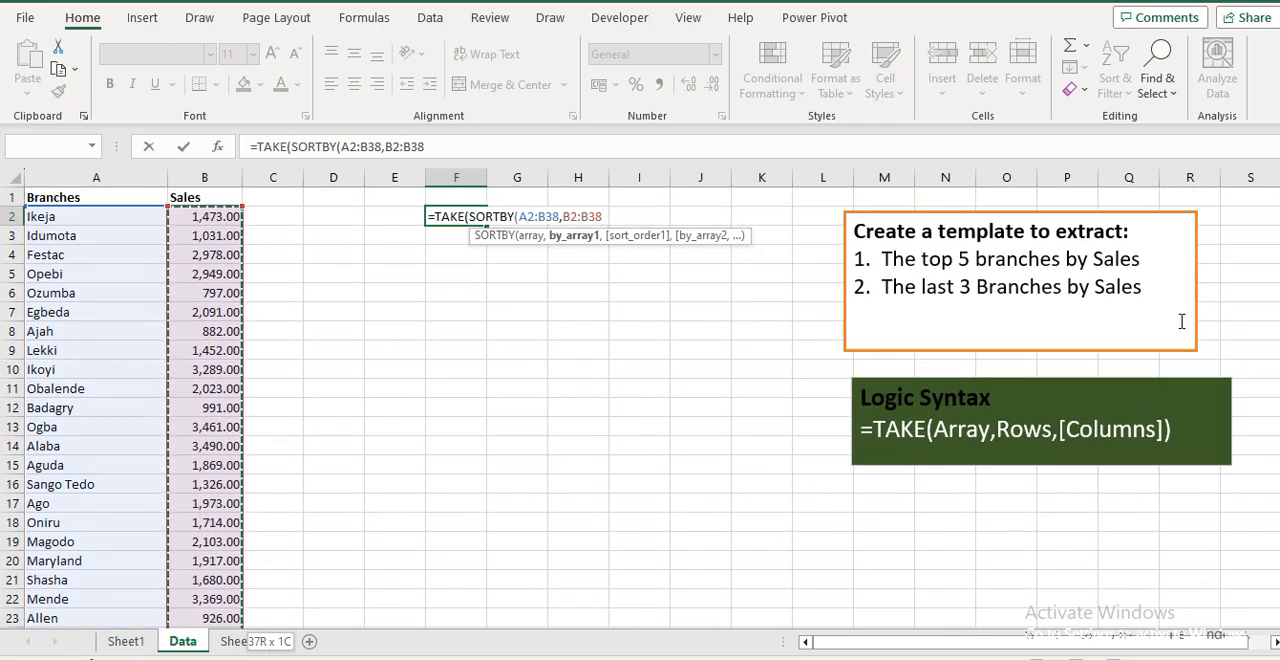
Set SORTBY's order to descending (-1) and TAKE's rows to 5, accepting the suggested formula correction
text(,)
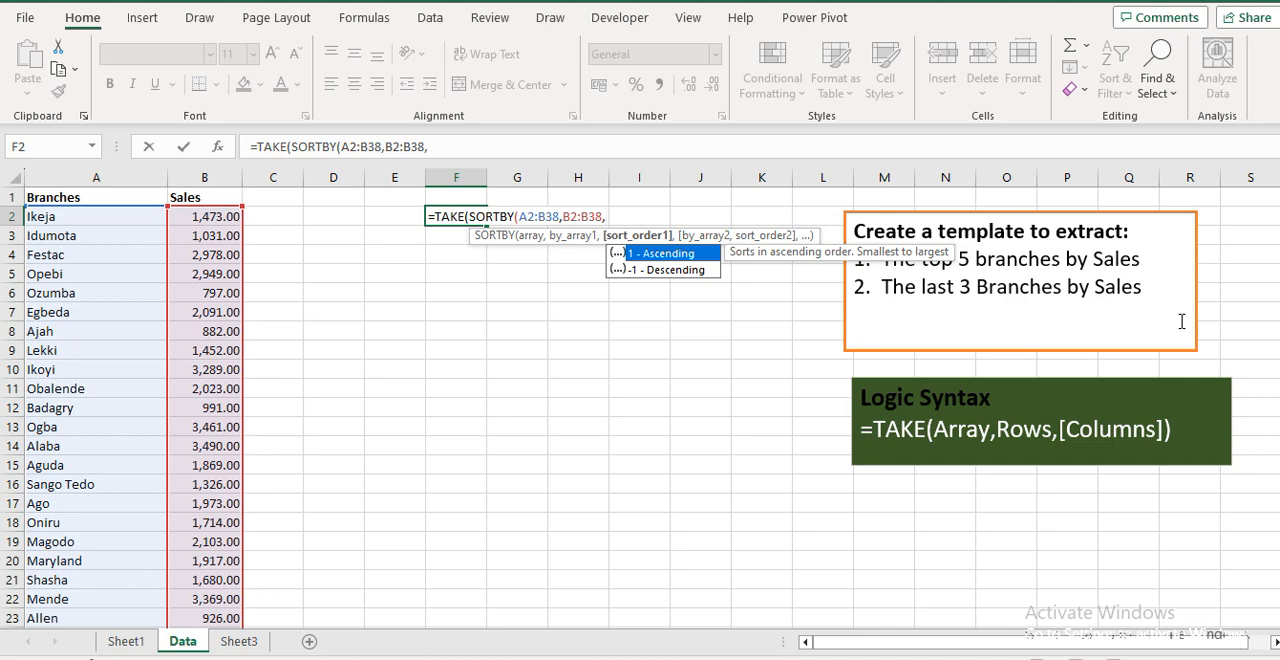
key(Down)
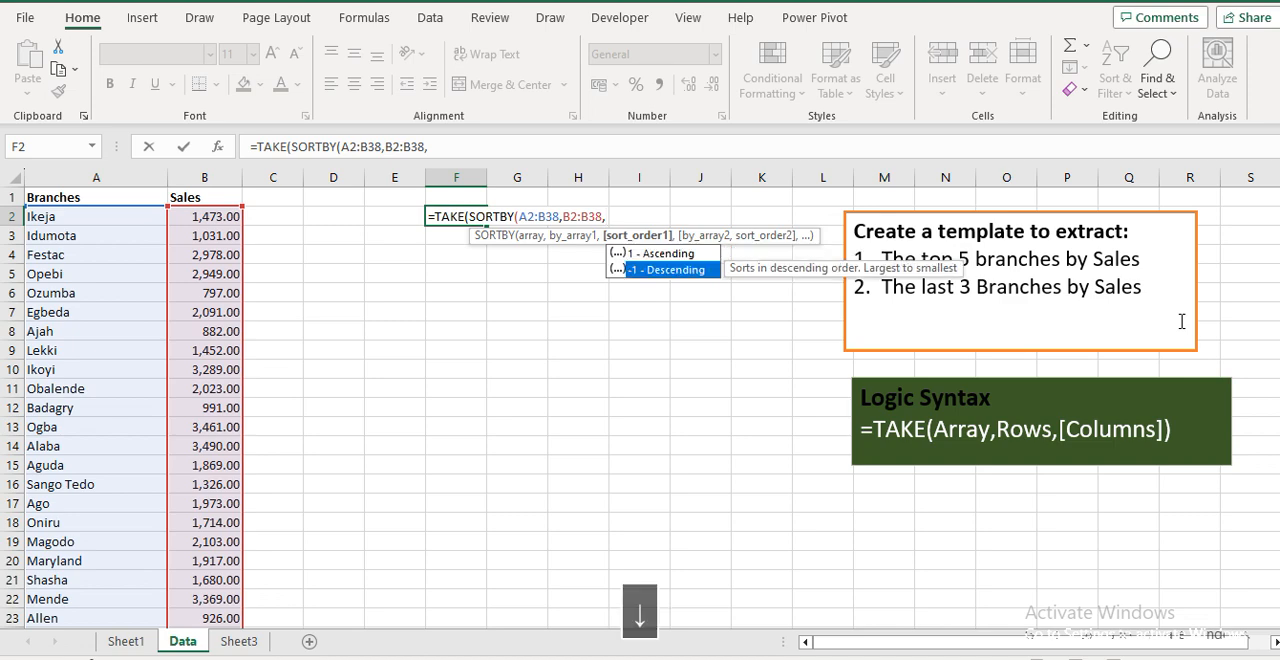
key(Tab)
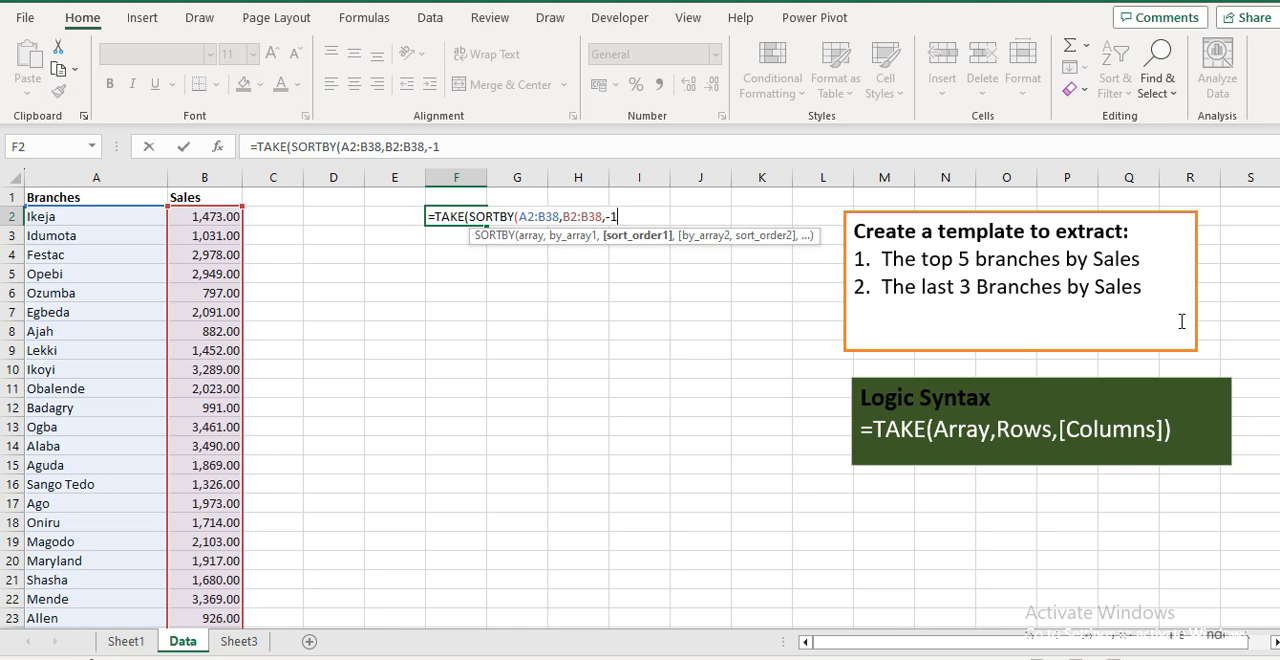
text(),)
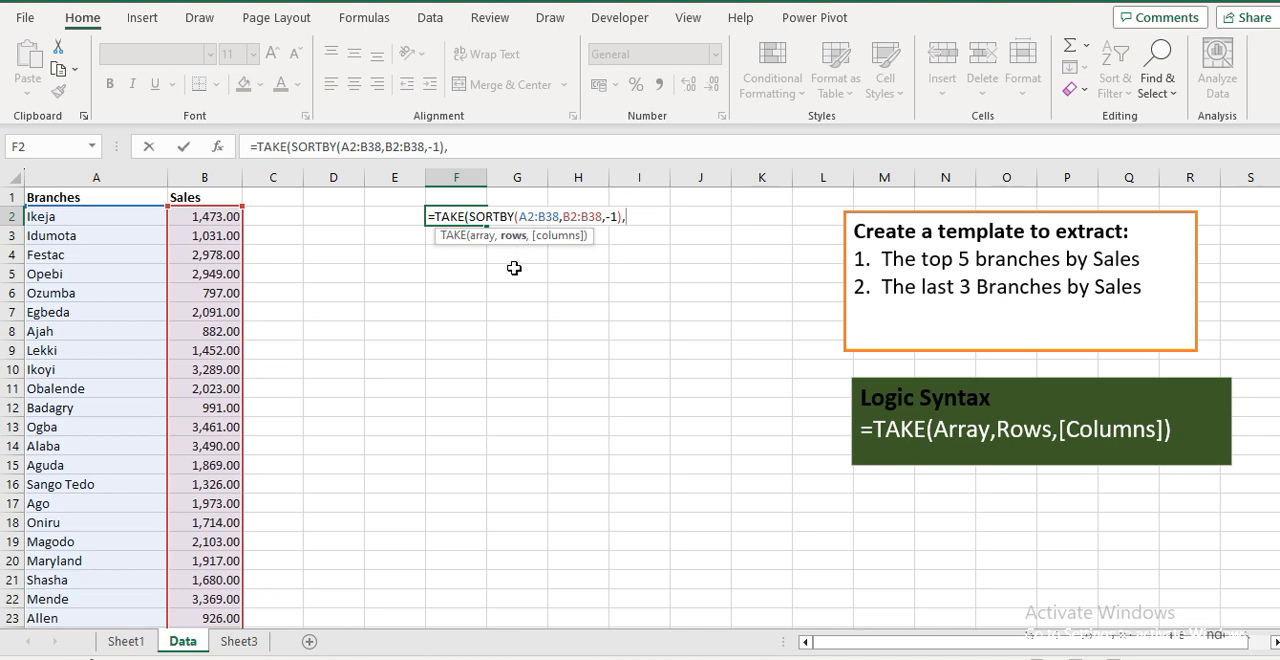
text(5)
key(Return)
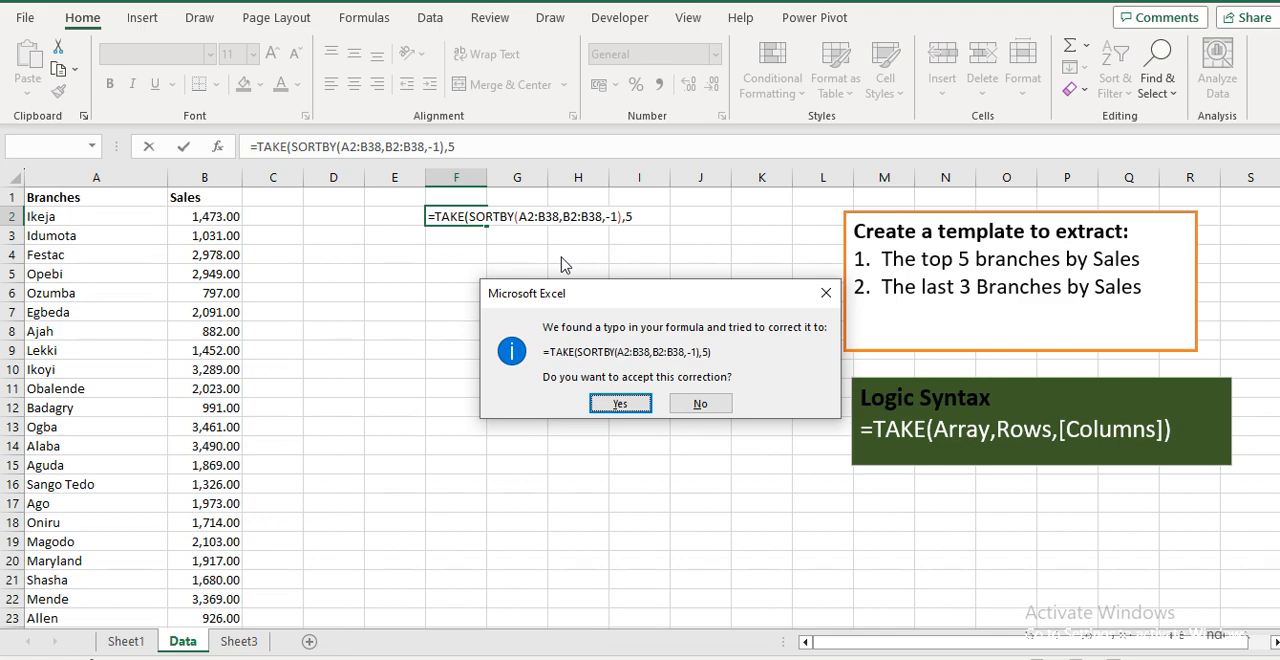
key(Return)
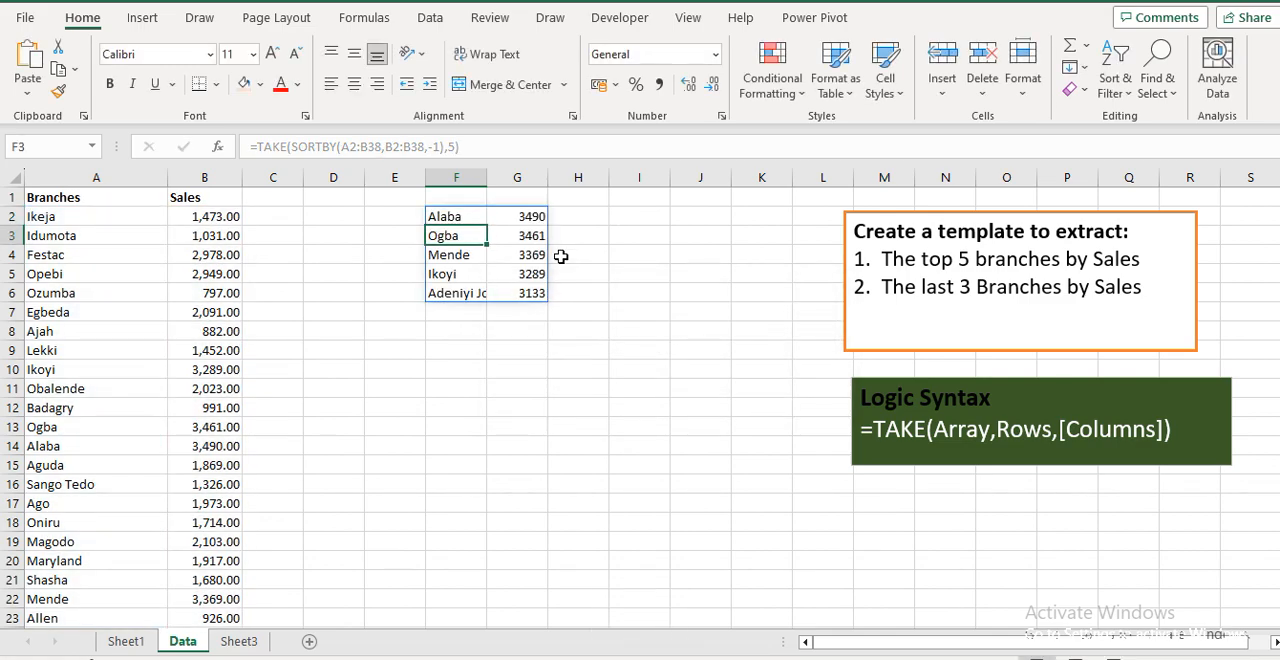
Apply number format with thousands separators and two decimals to the extracted sales in G2:G6
key(Up)
key(Right)
key(shift+Down)
key(shift+Down)
key(shift+Down)
key(shift+Down)
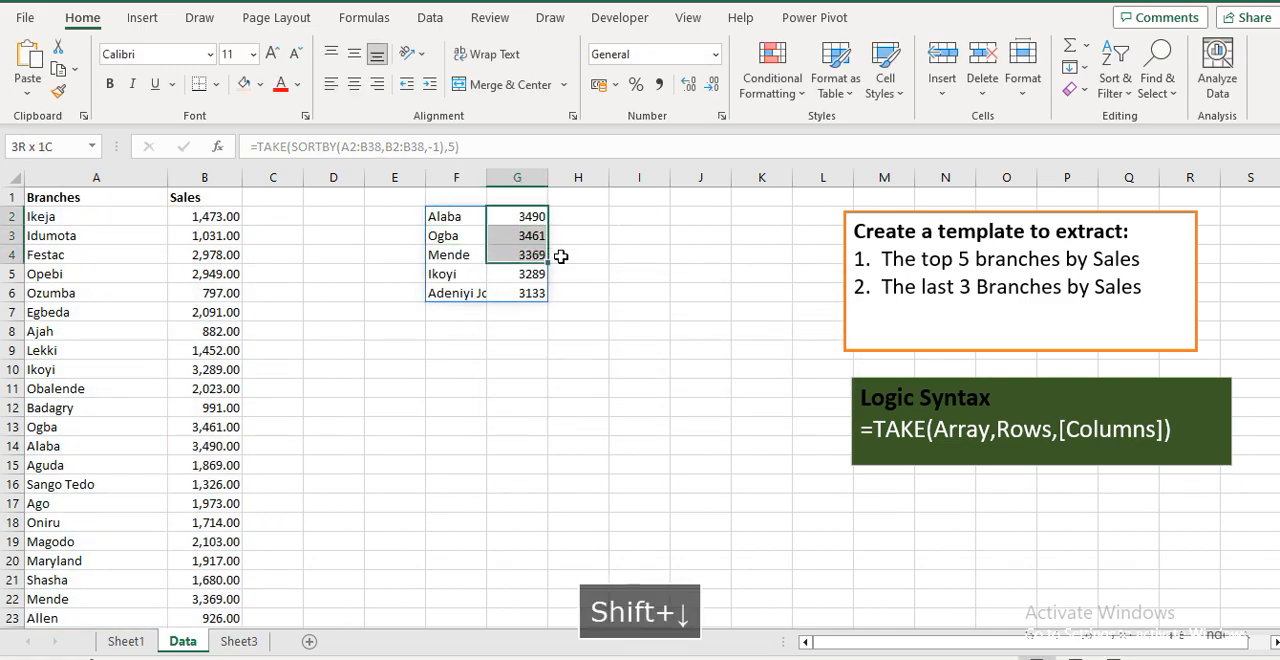
key(ctrl+shift+1)
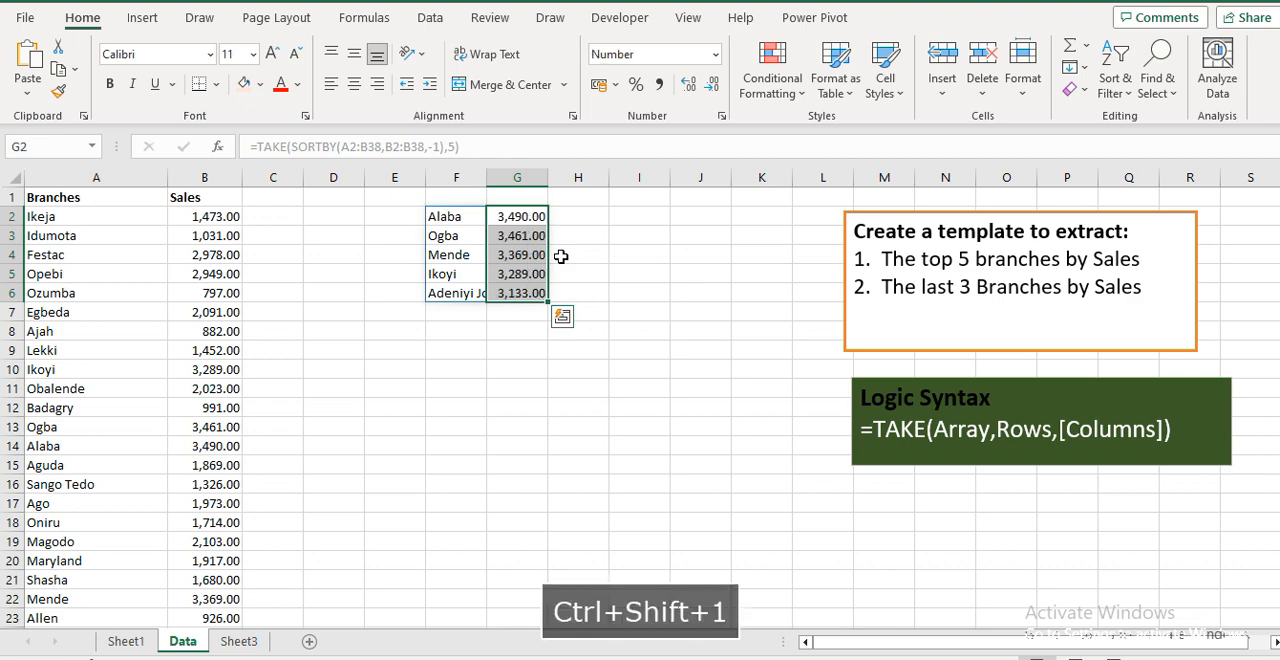
Change the TAKE formula's rows argument from the formula bar to 3
click(512, 216)
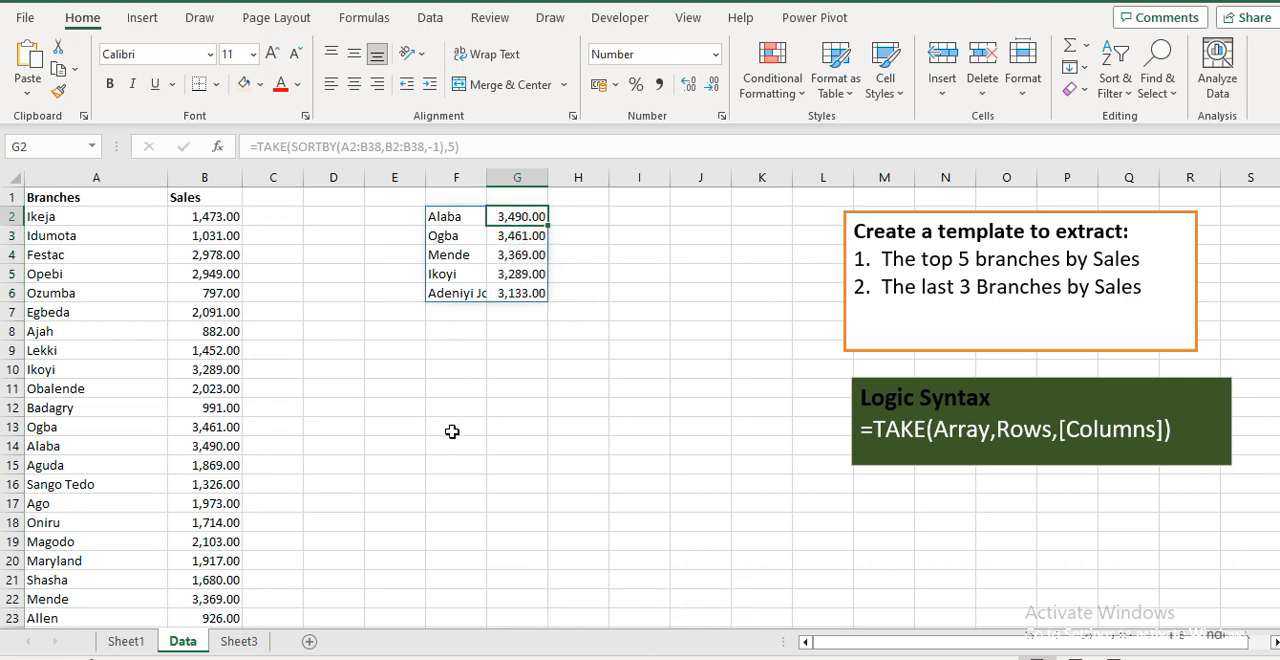
click(446, 216)
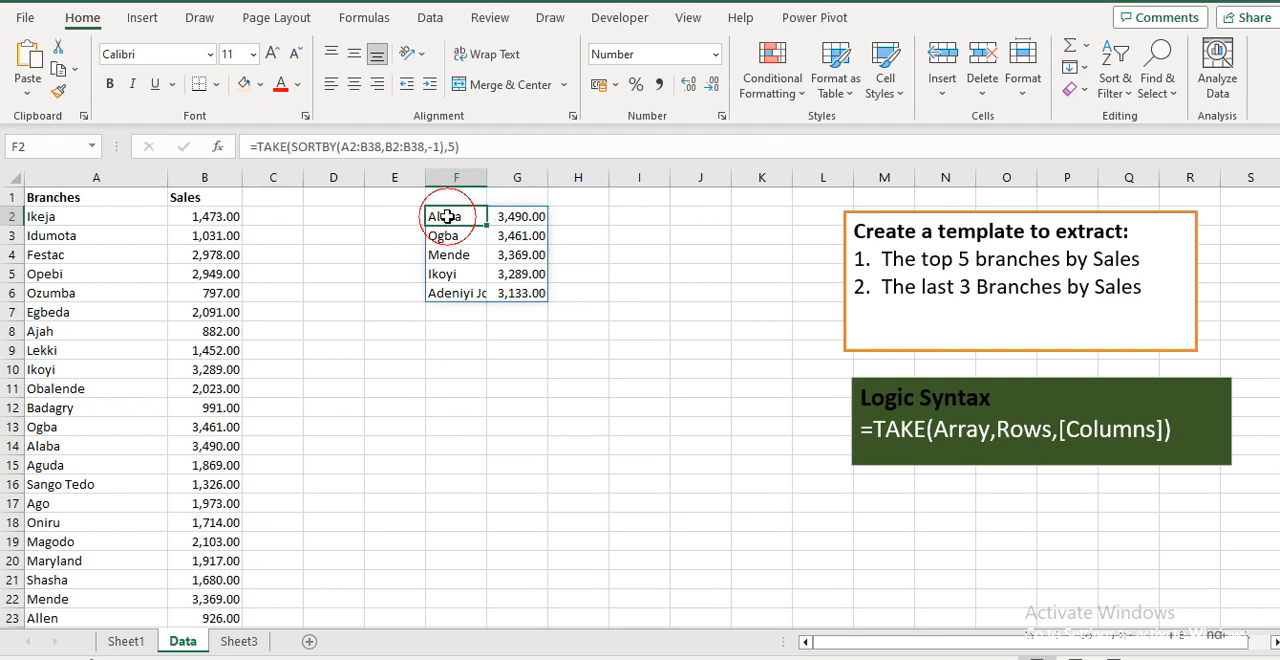
click(456, 147)
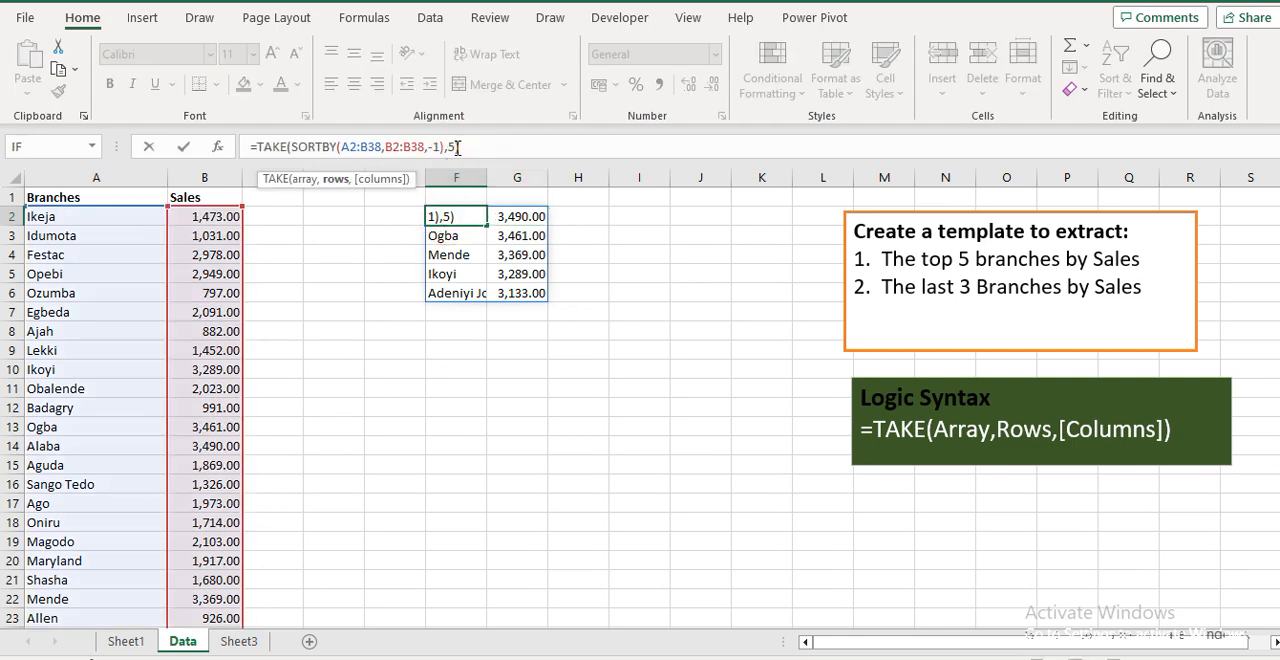
key(BackSpace)
text(3)
key(Return)
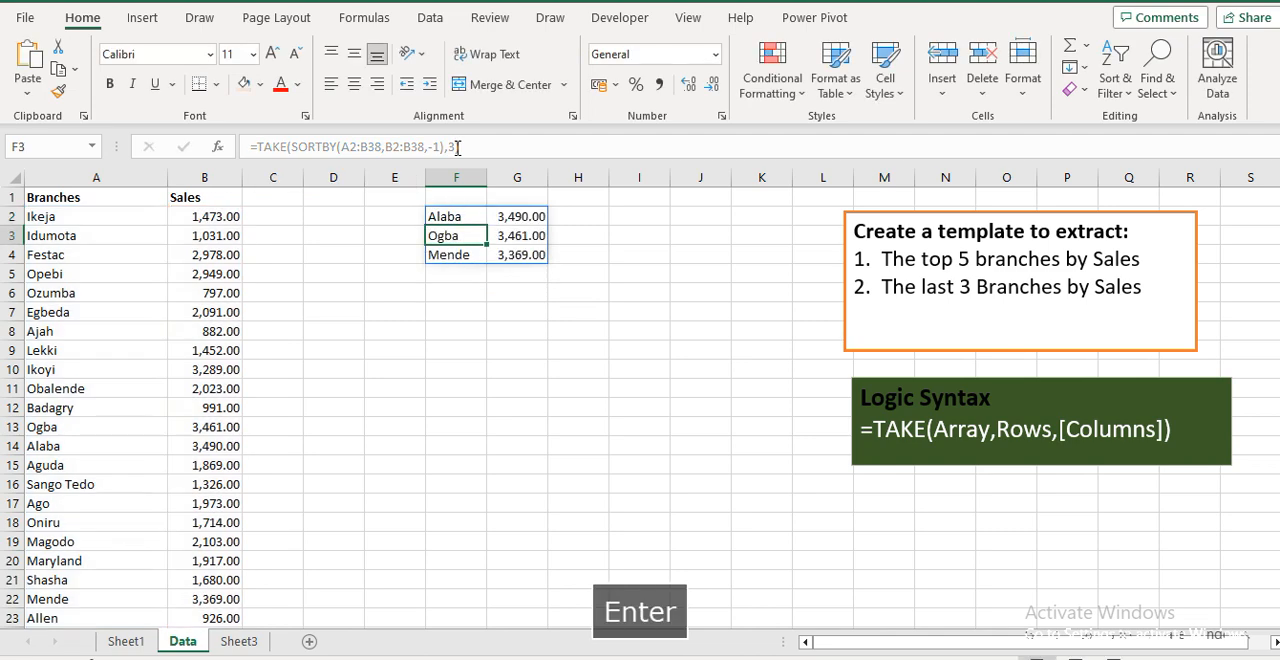
key(Up)
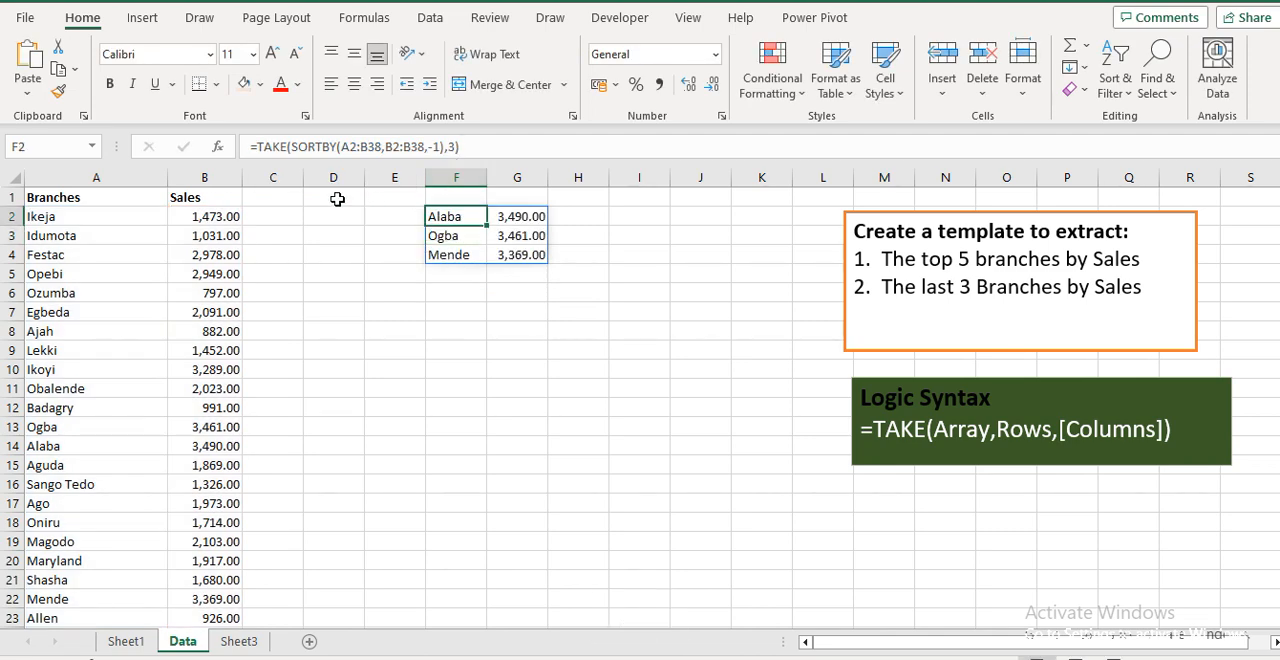
Fill cell D1 with a light gold colour and enter 5 in it as the row count input
click(337, 199)
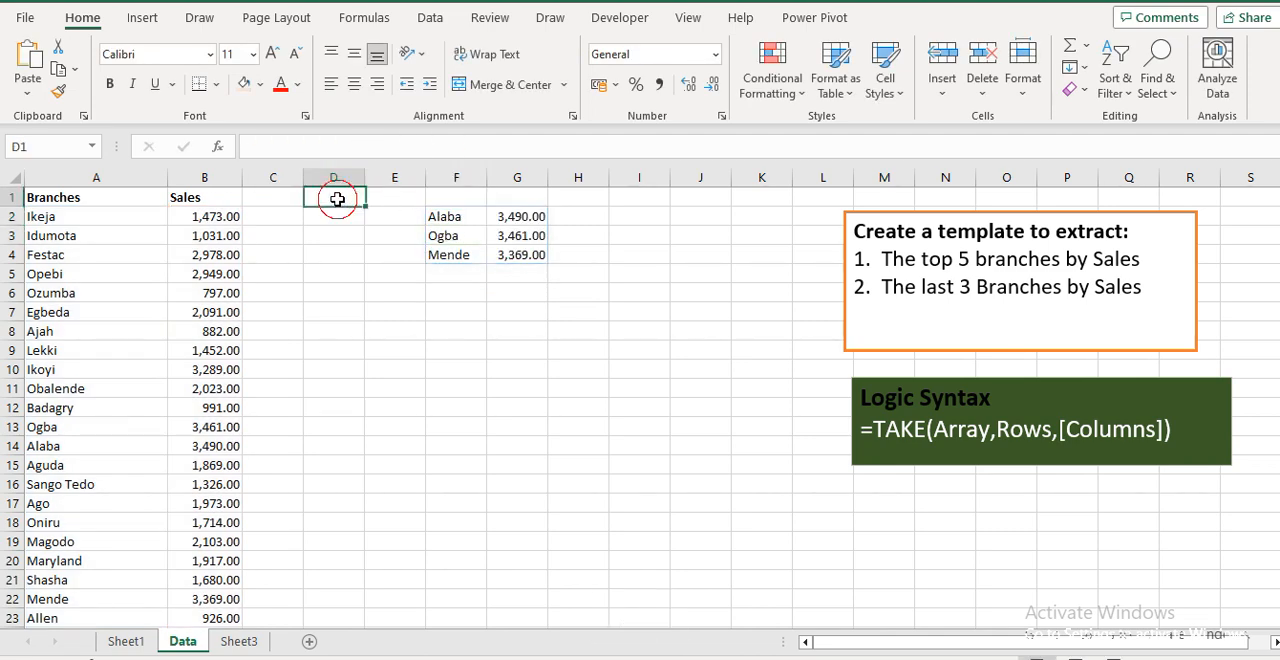
click(245, 86)
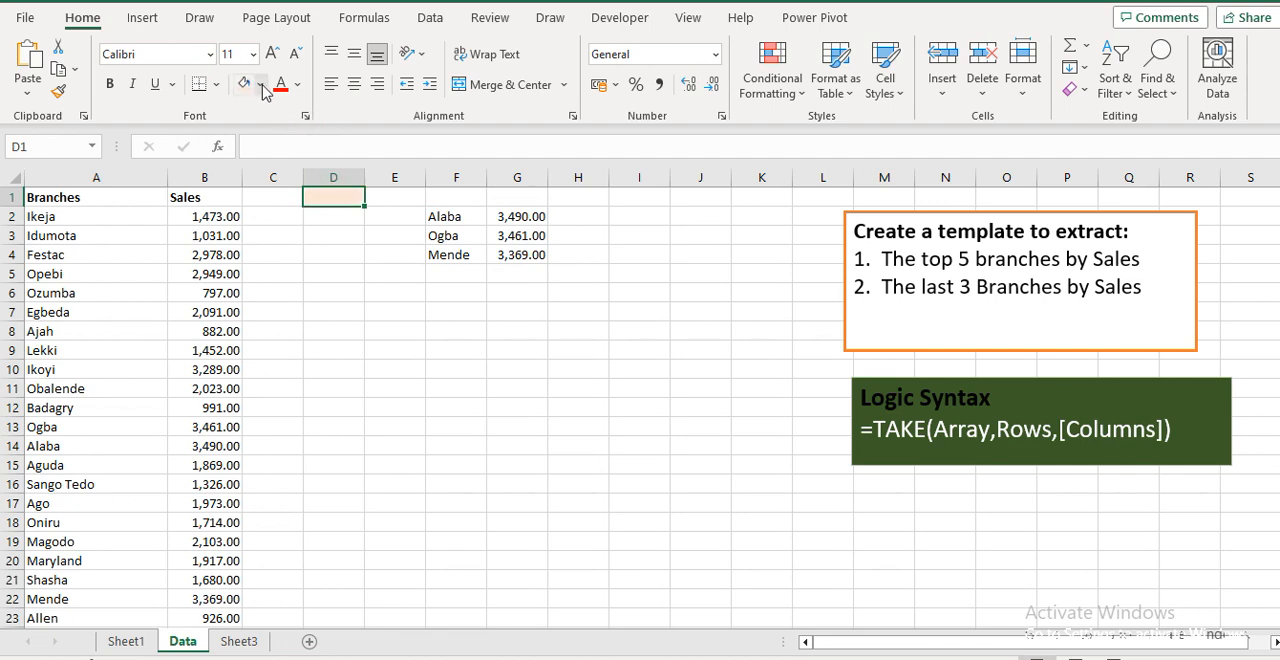
click(261, 86)
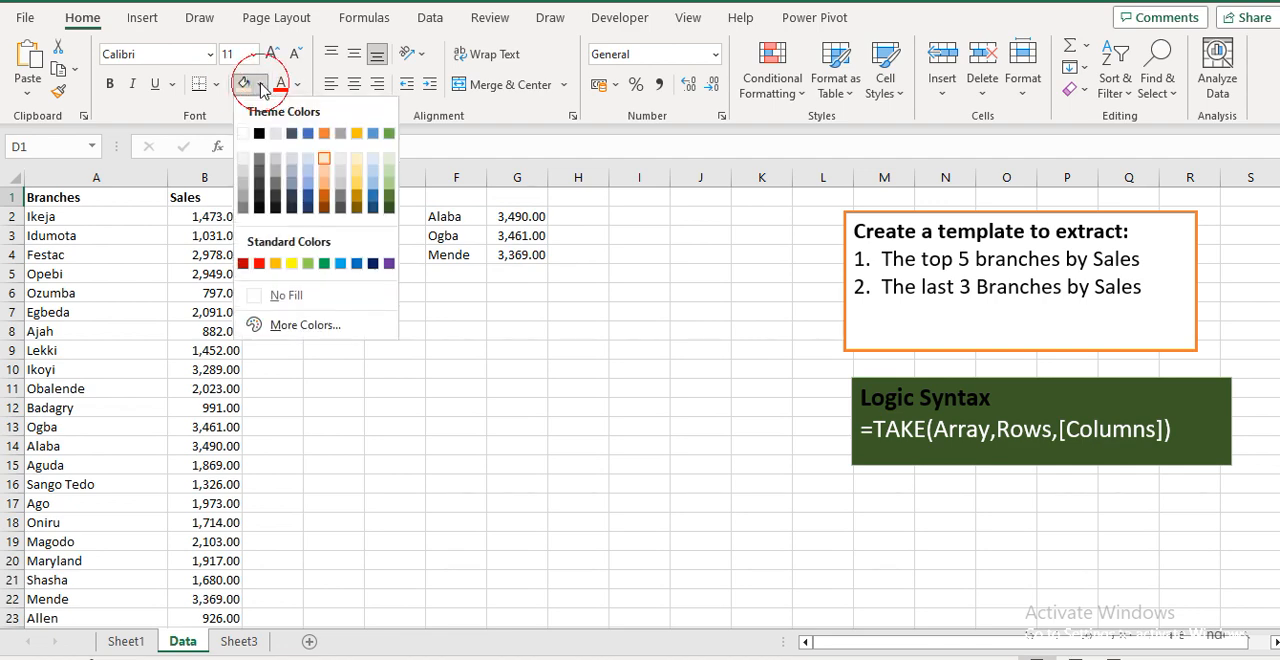
click(356, 182)
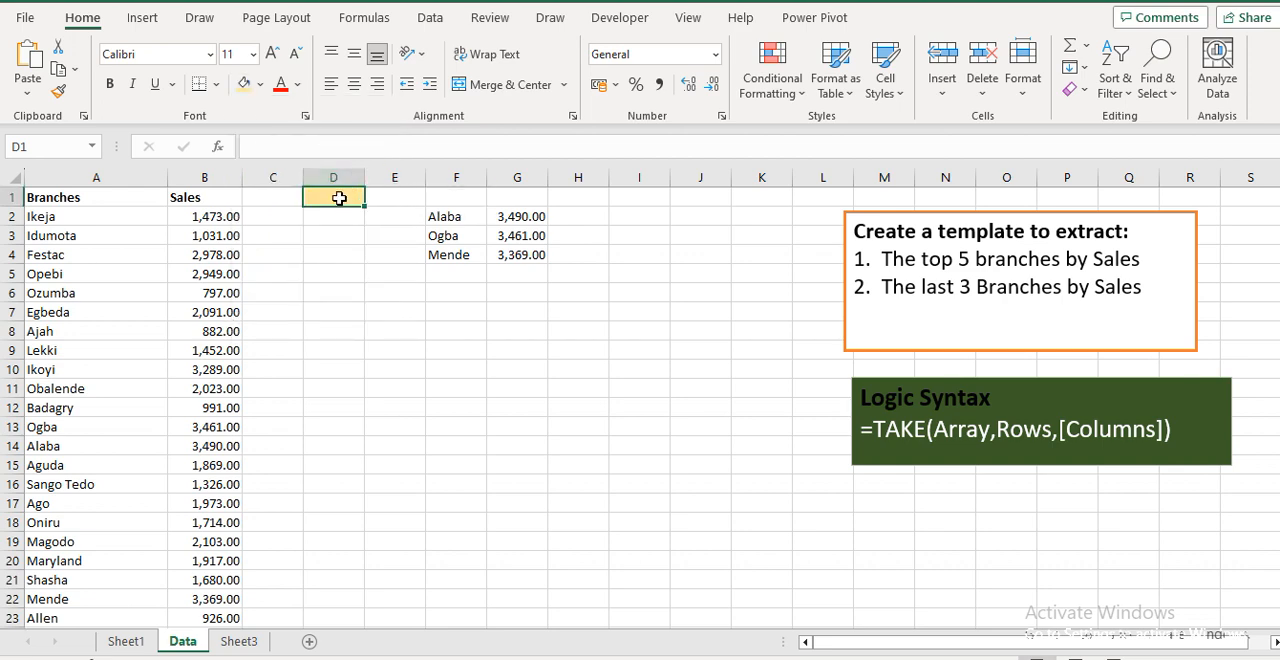
click(339, 198)
text(5)
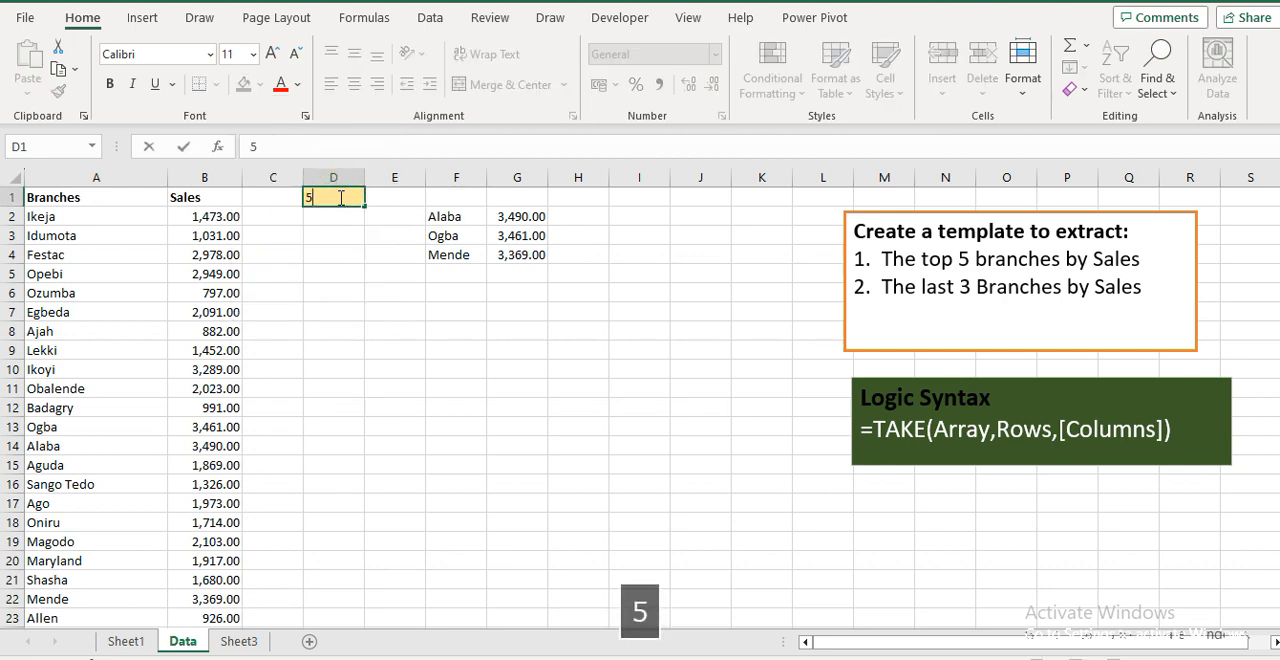
key(Return)
Replace the TAKE formula's rows argument with a reference to cell D1, then return to D1
key(Right)
key(Right)
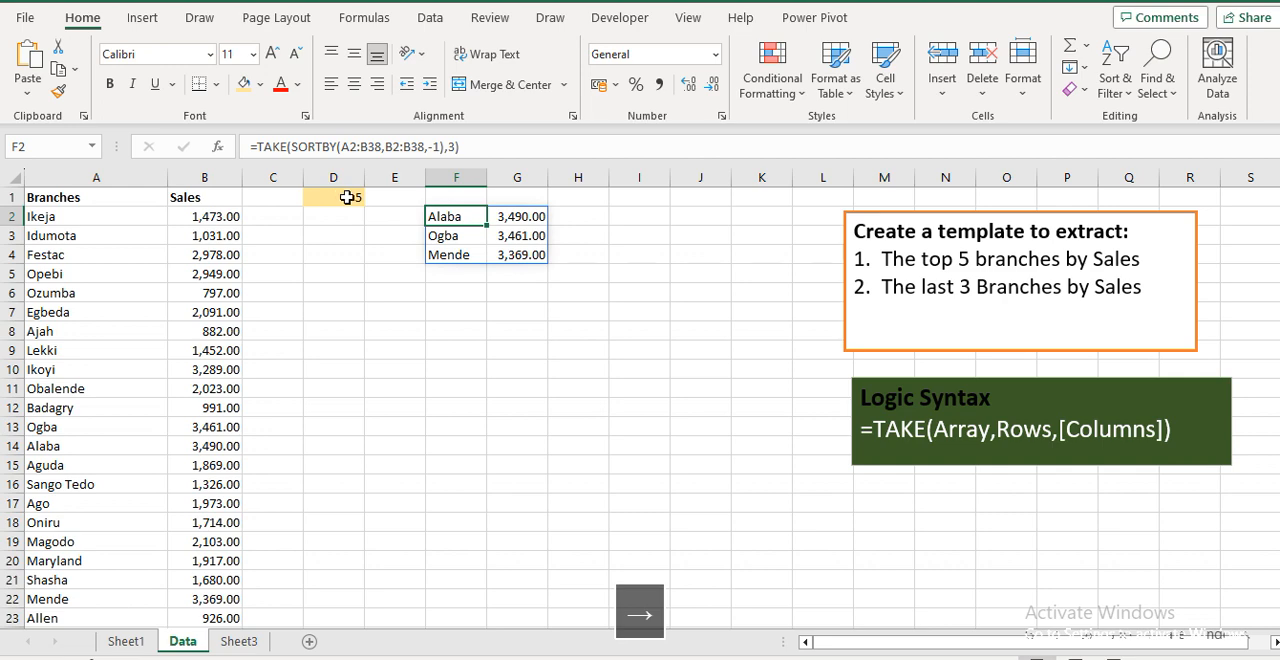
click(455, 147)
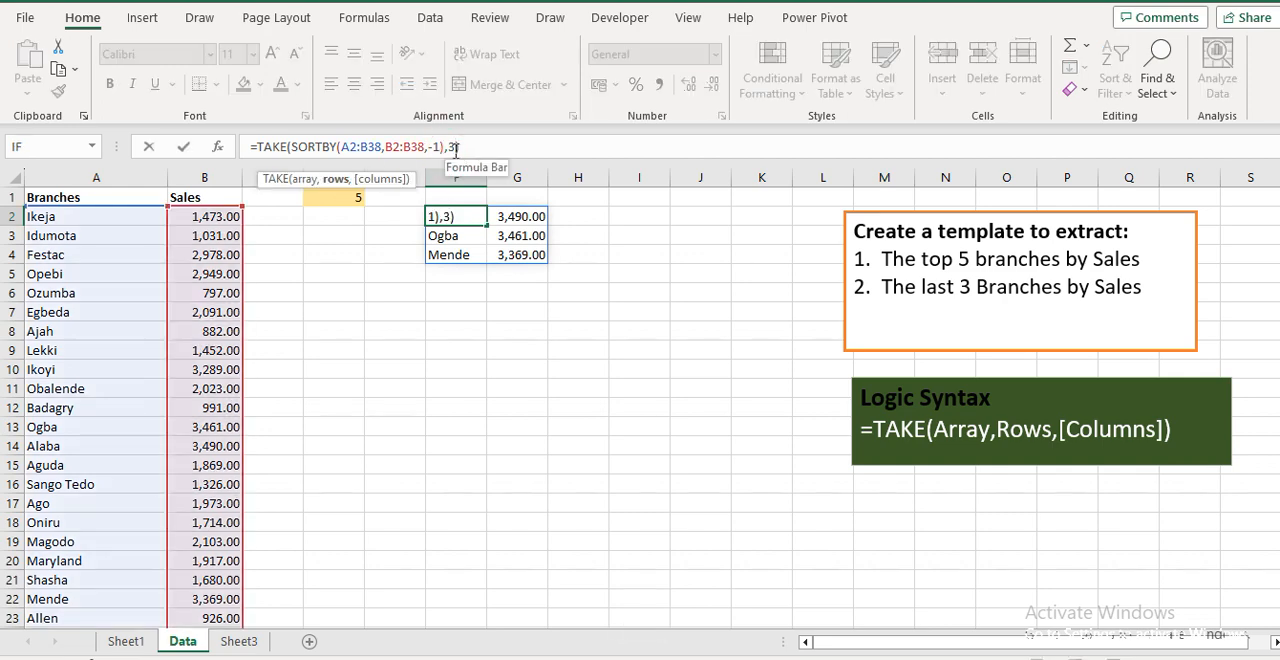
key(BackSpace)
click(345, 197)
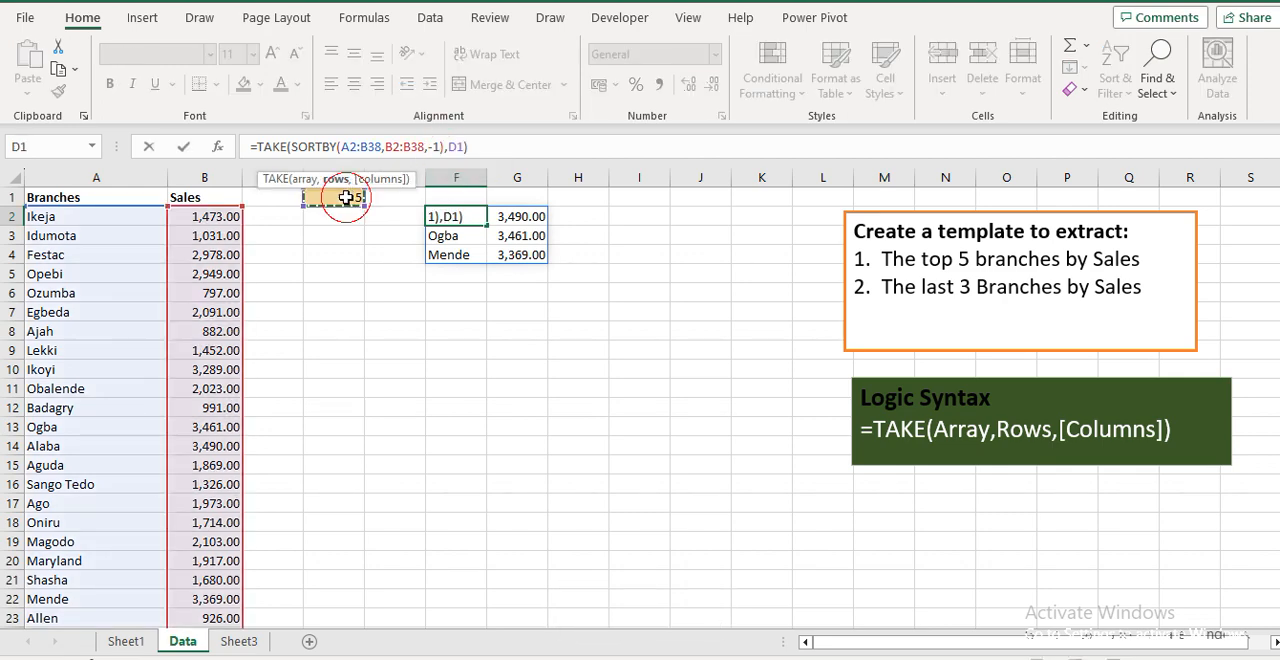
key(Return)
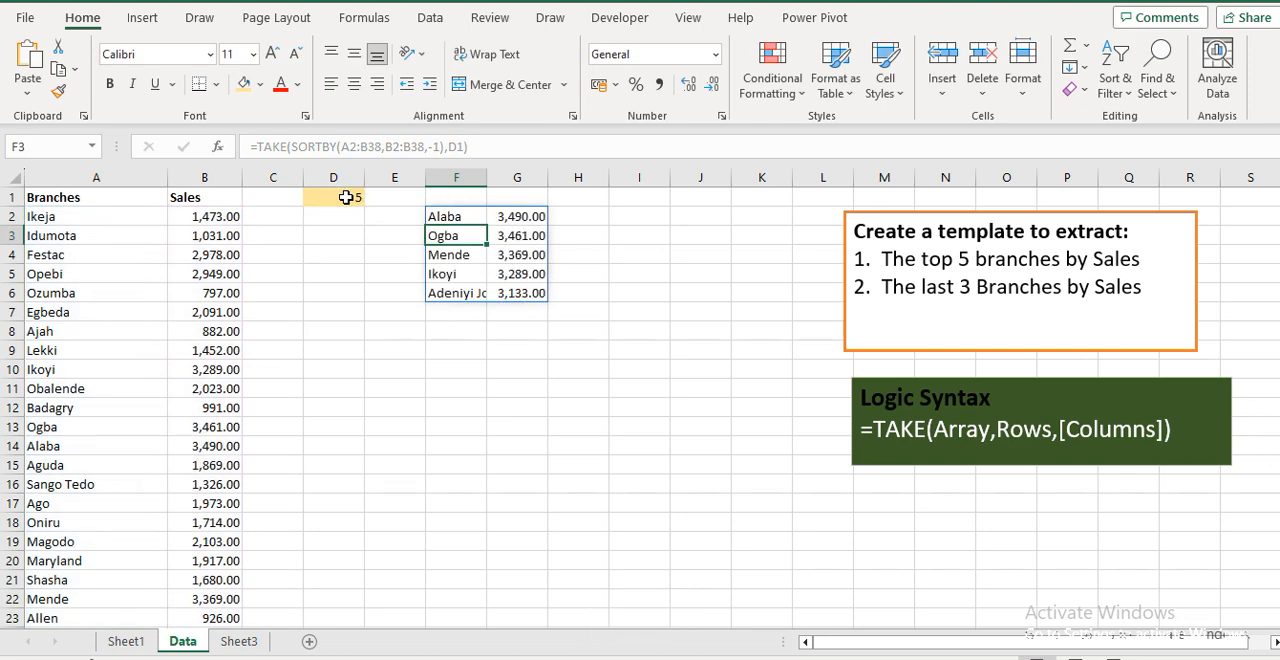
key(Up)
key(Up)
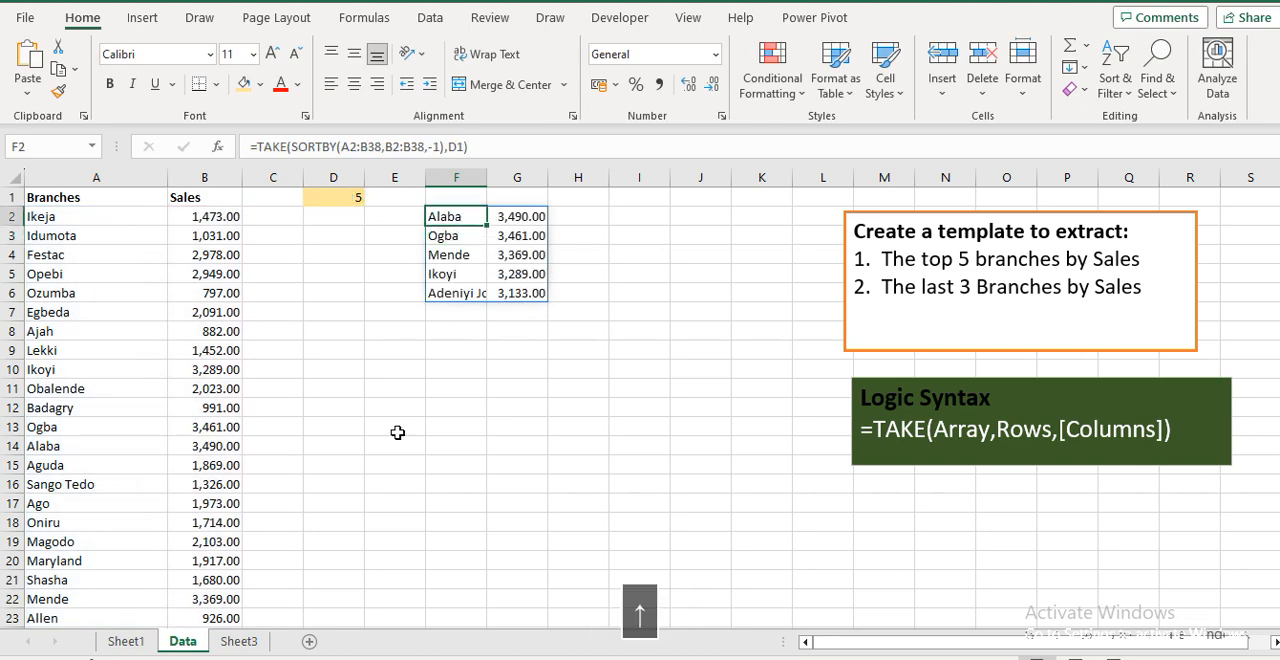
key(Left)
key(Left)
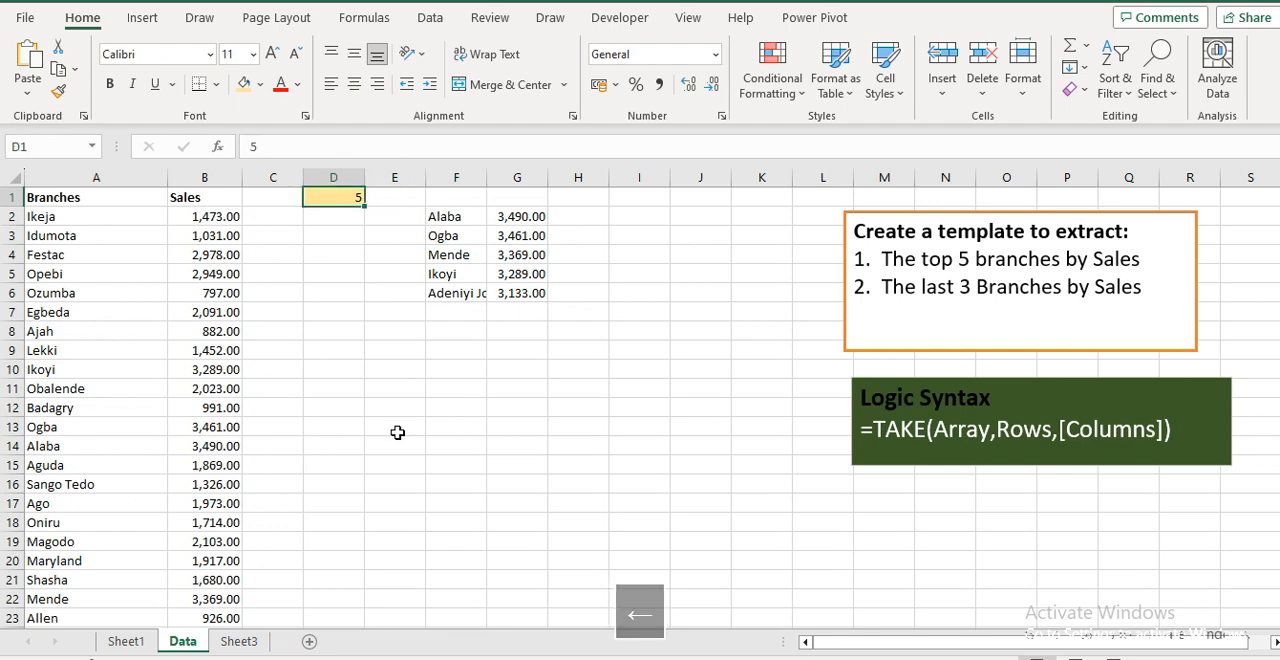
Enter 8 as the row count in D1 and widen column F to fit the branch names
text(8)
key(Return)
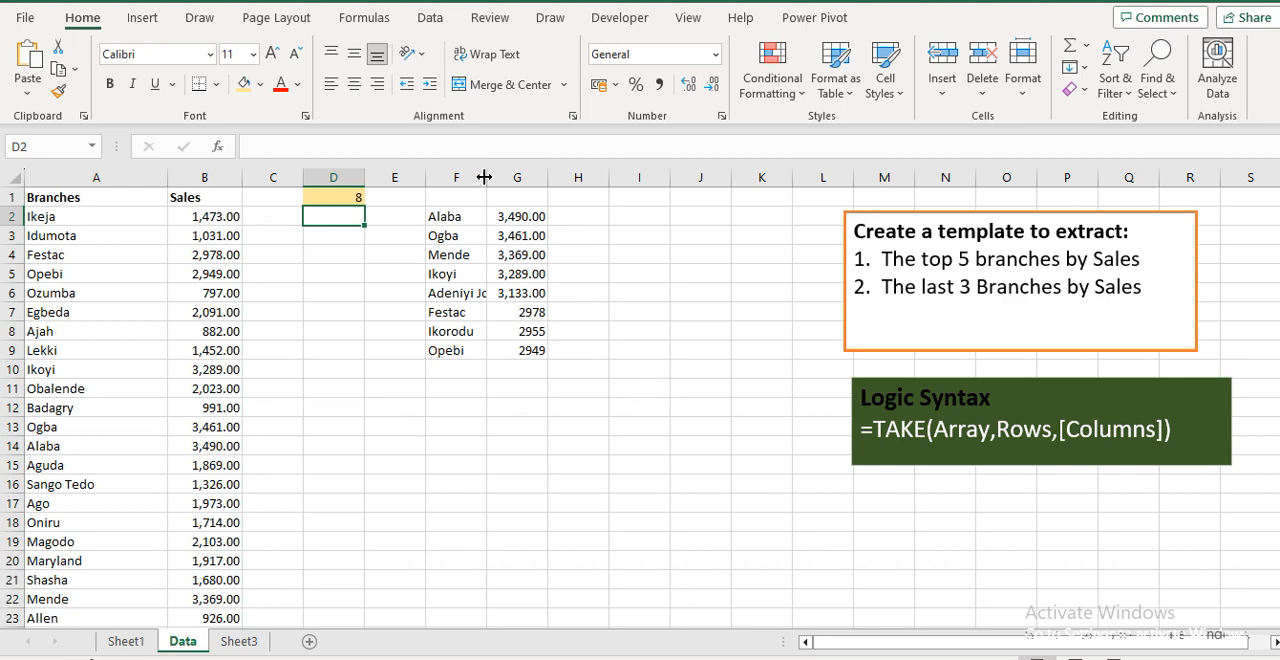
drag(487, 177, 524, 180)
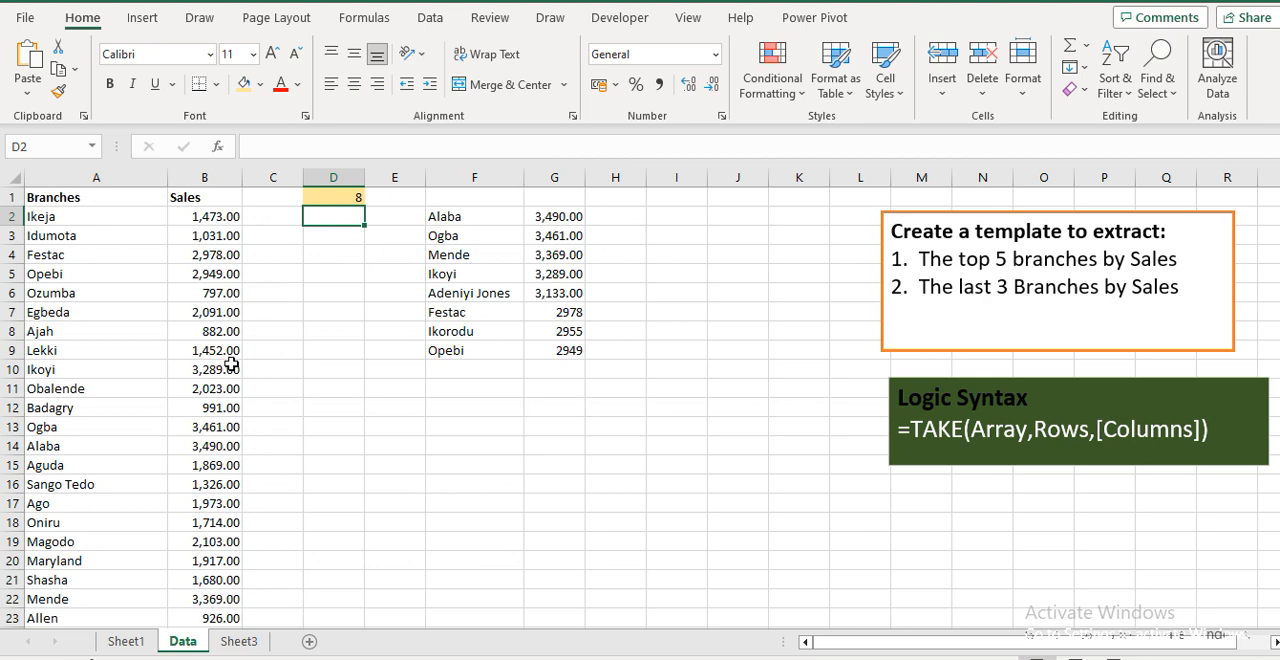
Enter -3 in D1 to take the last three branches, and select F2 to review the TAKE formula
key(Up)
text(-)
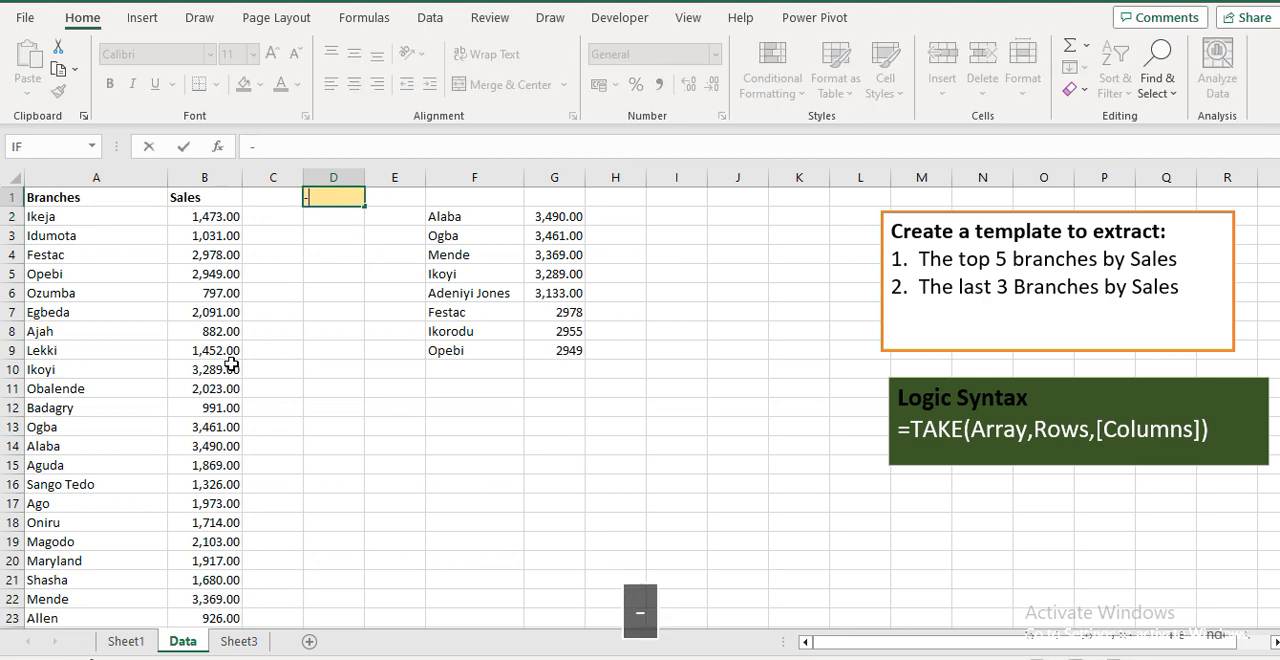
text(3)
key(Return)
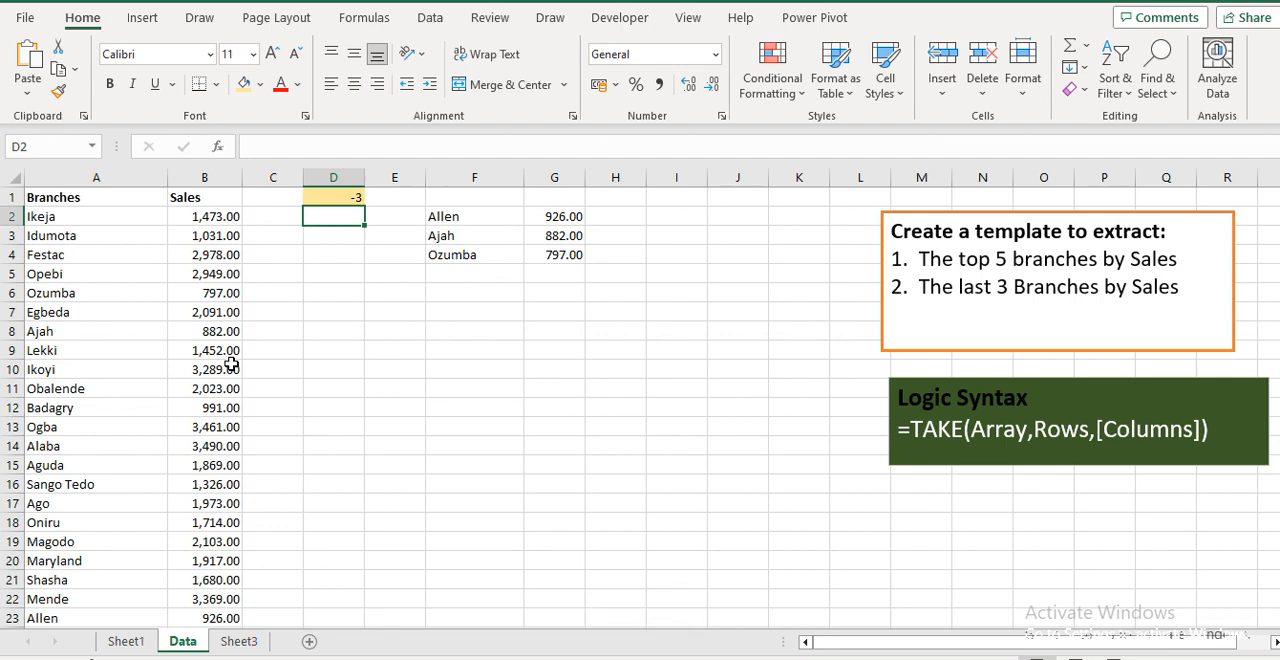
key(Right)
key(Right)
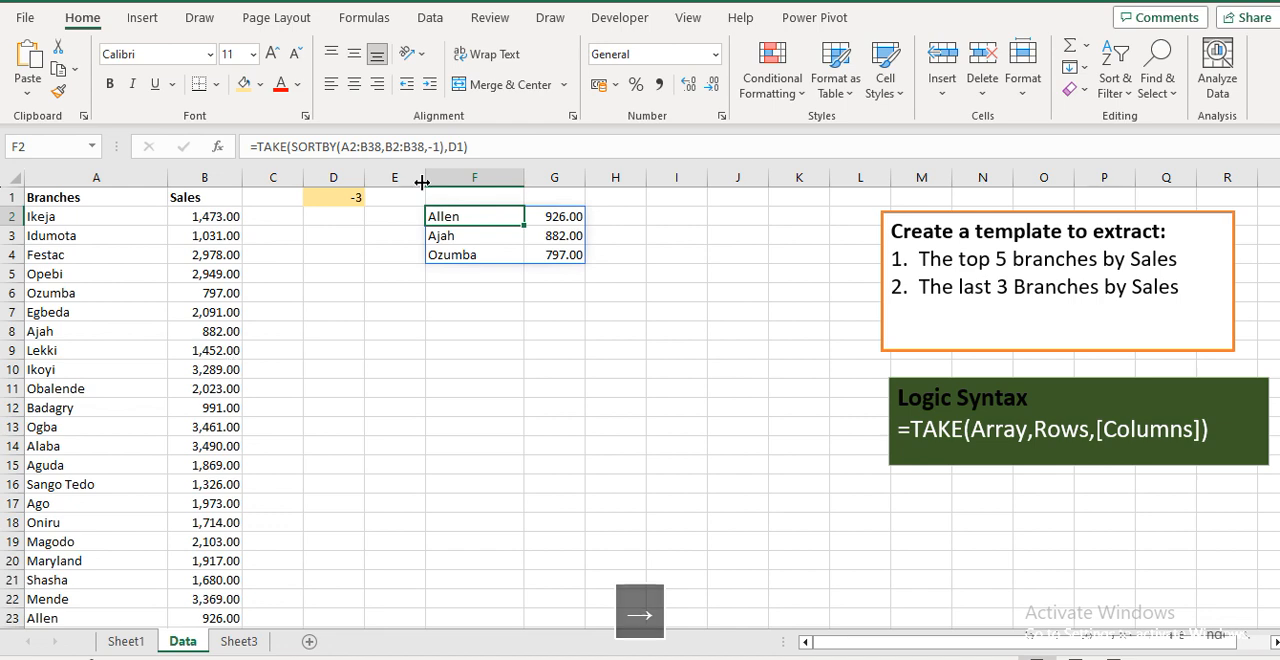
Change the row count in D1 to 5 and once more to 3
click(337, 198)
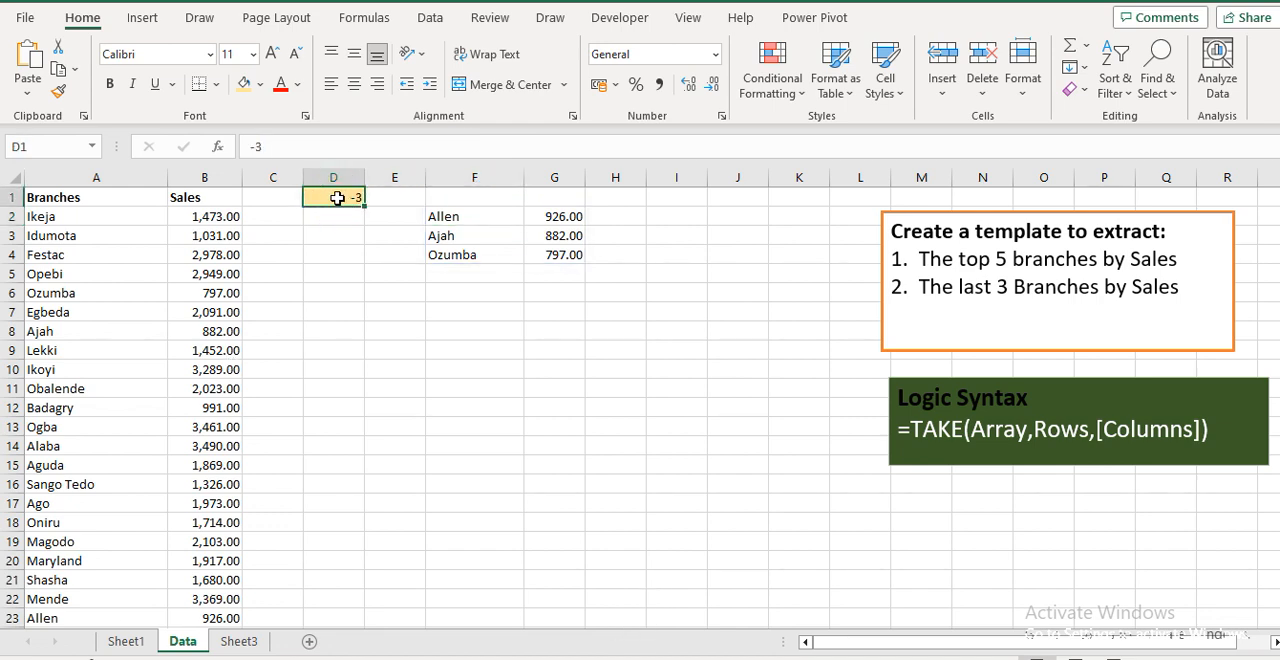
text(5)
key(Return)
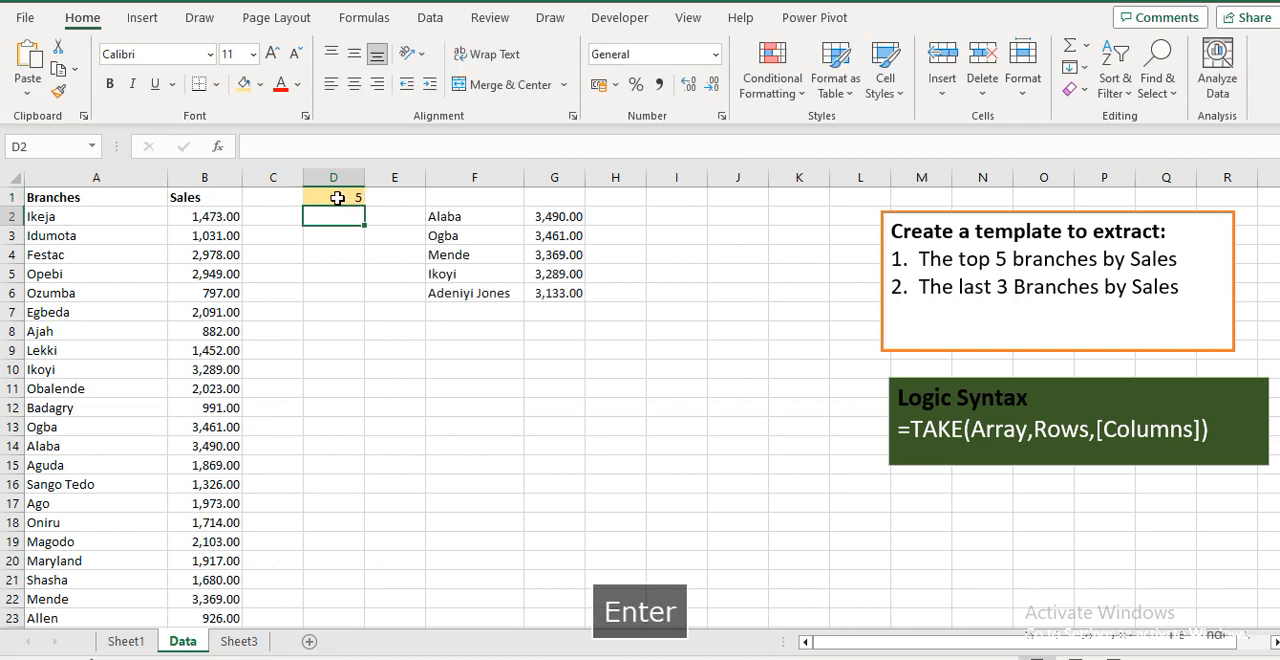
key(Up)
text(3)
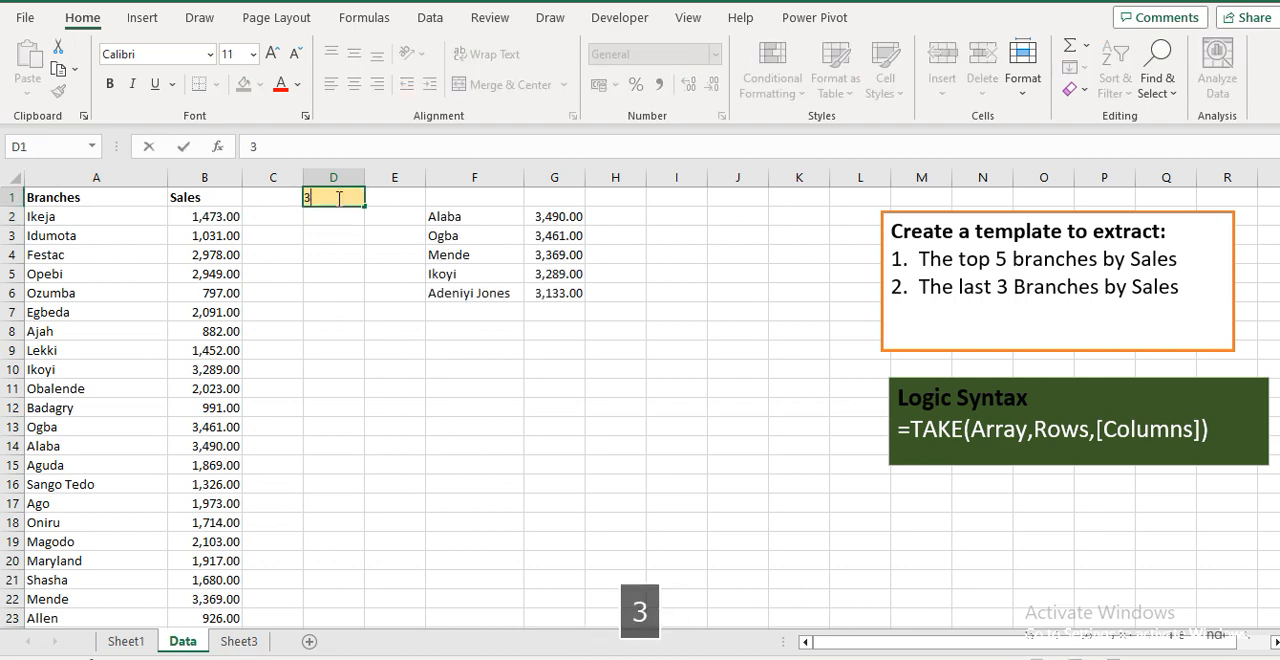
key(Return)
Set the row count in D1 to -5 to extract the last five branches by sales
key(Up)
text(-)
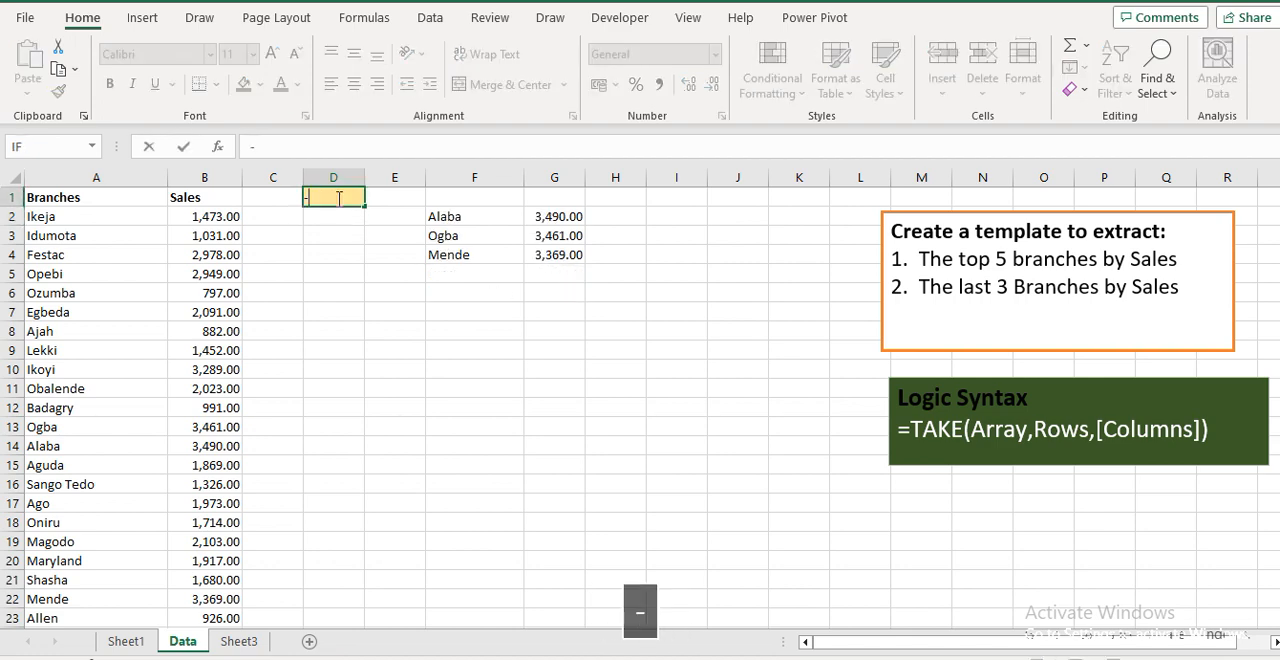
text(5)
key(Return)
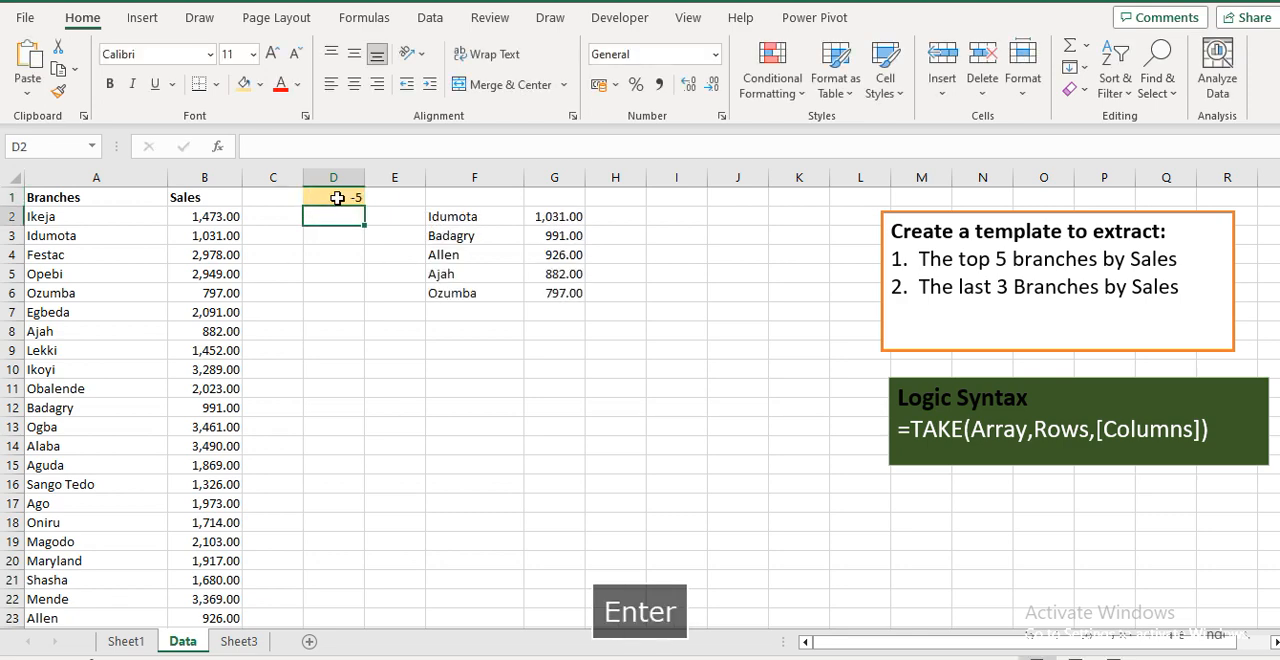